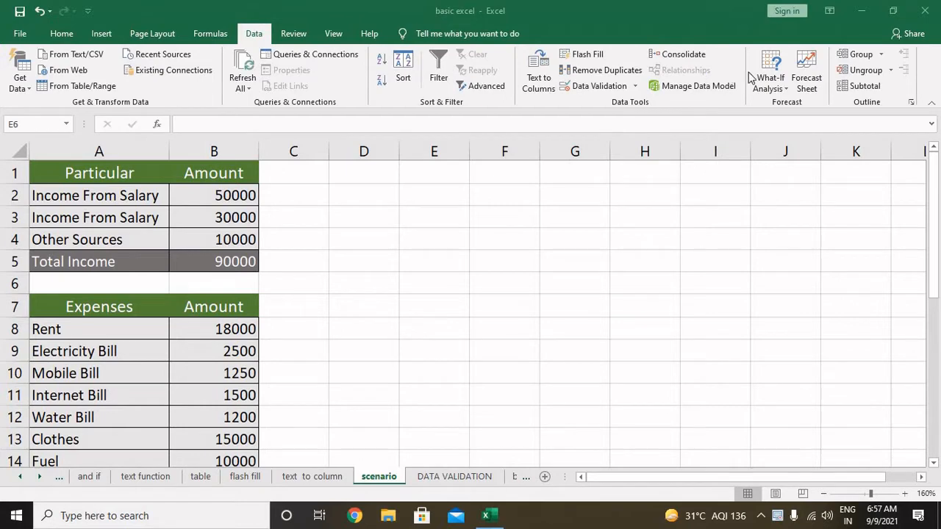
Step: Open the Scenario Manager to check for defined scenarios and close it without adding any
left_click(780, 91)
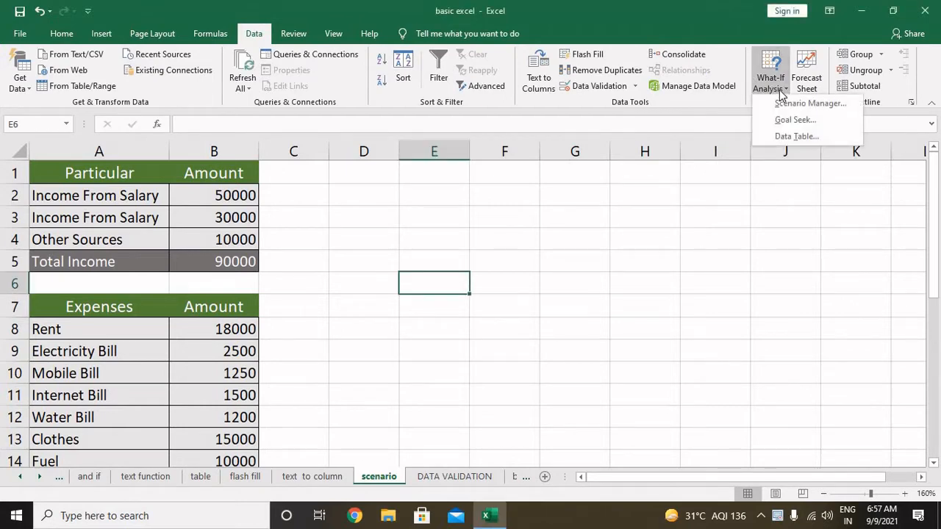
left_click(784, 104)
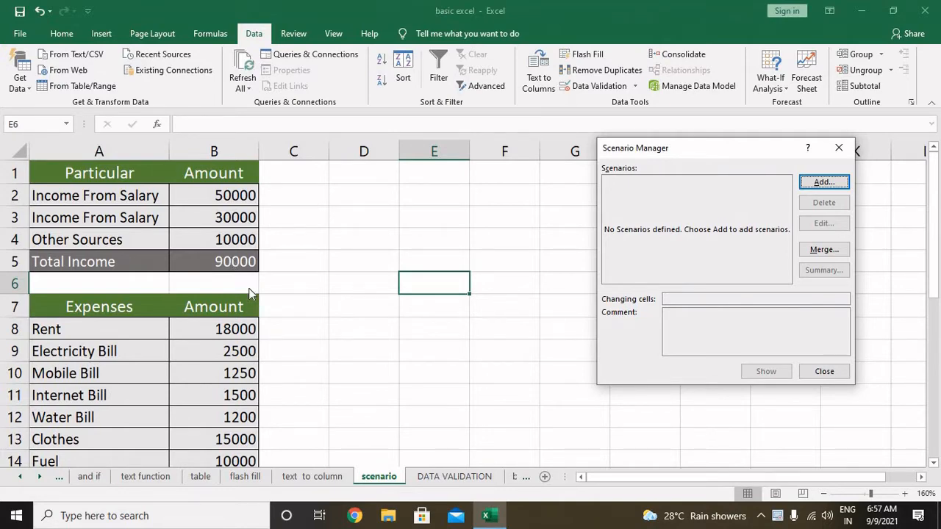
left_click_drag(613, 160, 455, 178)
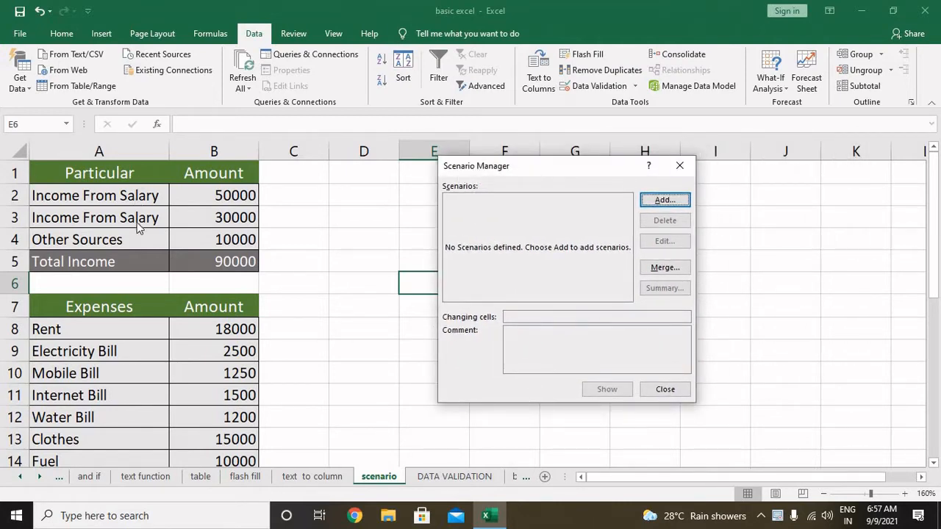
left_click(679, 166)
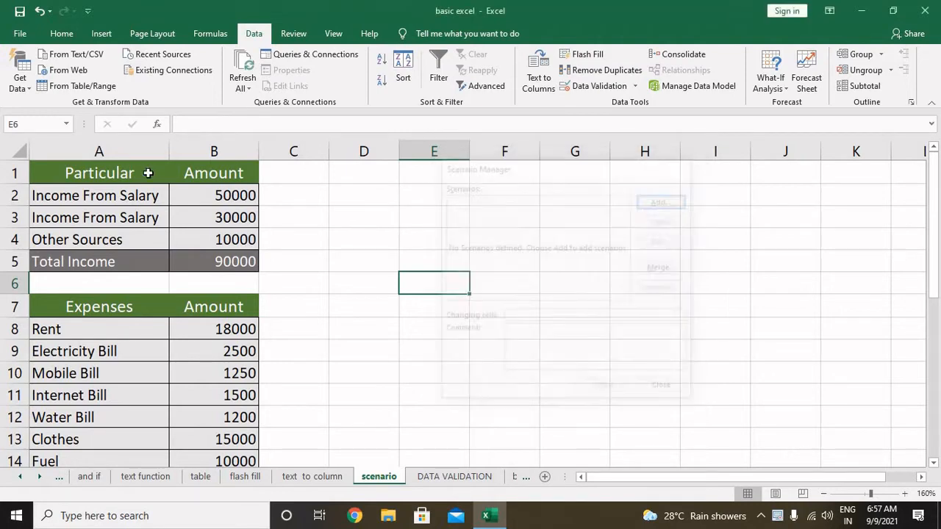
Step: Change the label in A3 to "Income From wife Salary" and fit column A's width to its contents
left_click(100, 199)
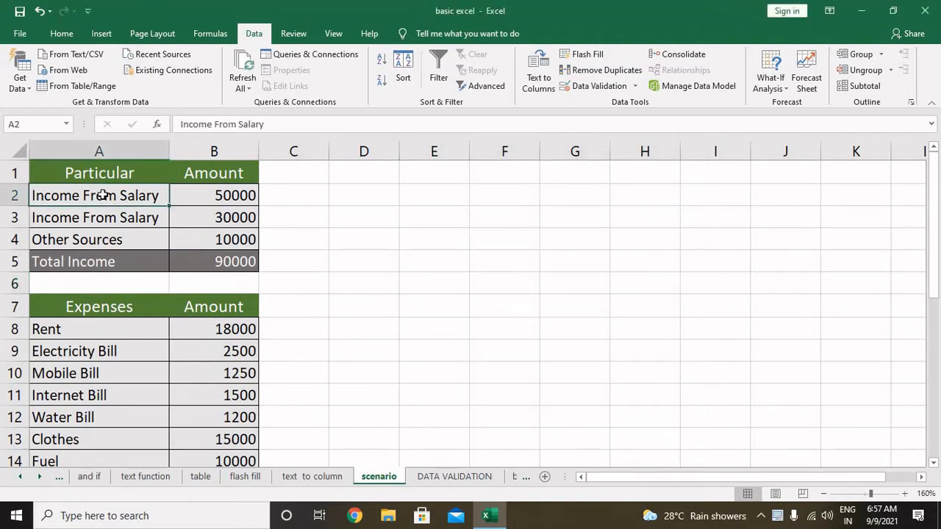
left_click(227, 197)
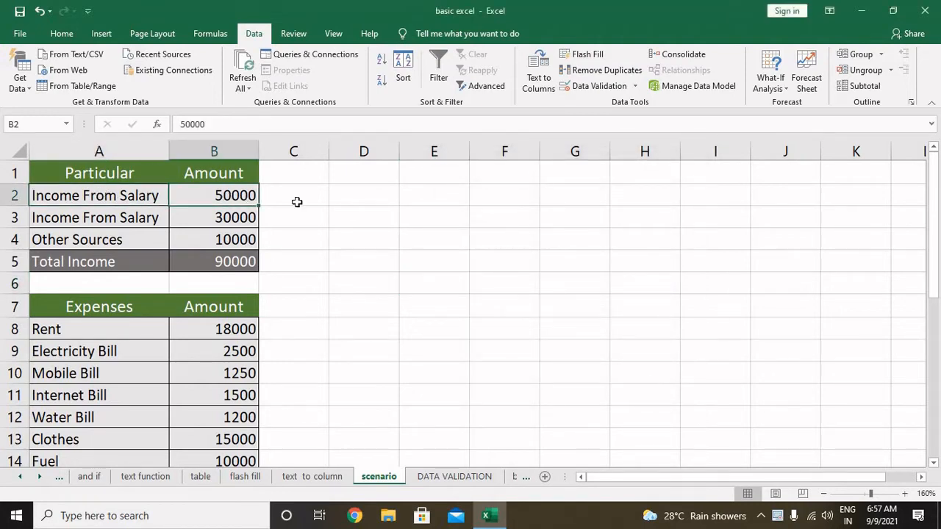
left_click(129, 221)
double_click(129, 221)
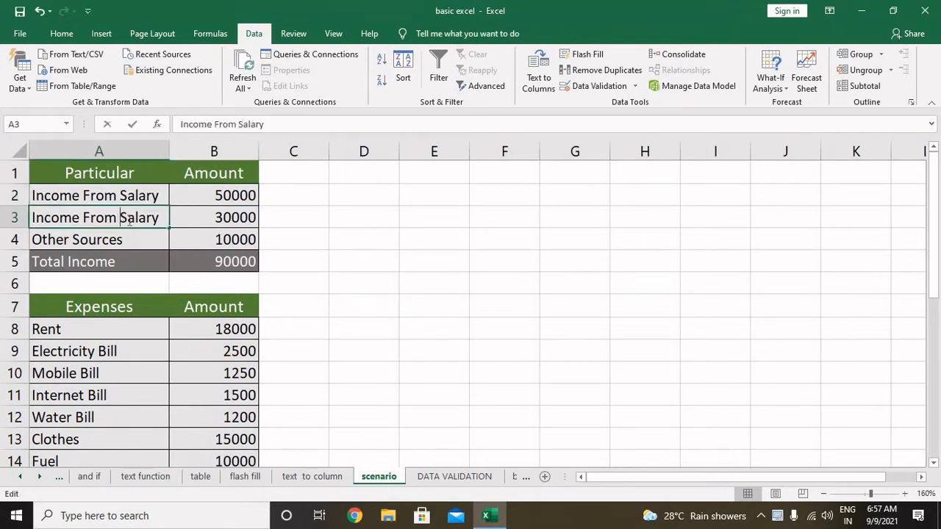
type("wife")
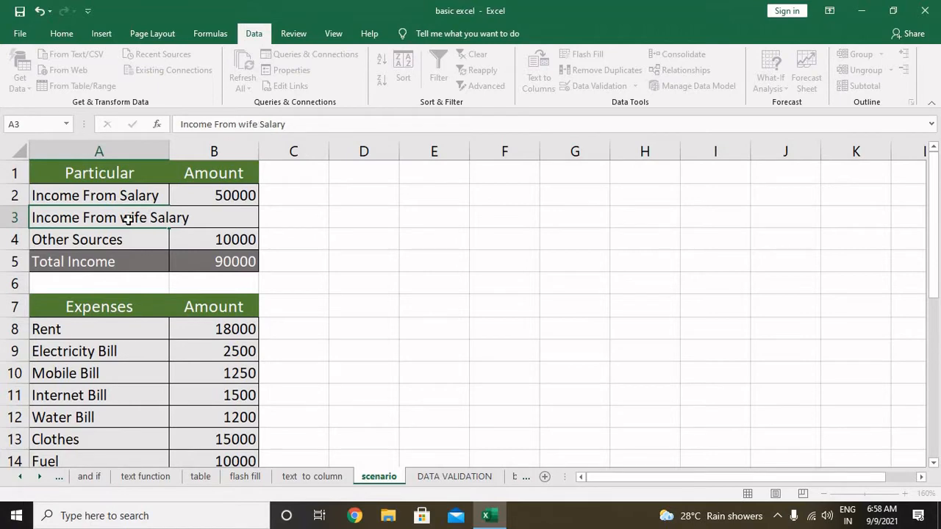
key("Return")
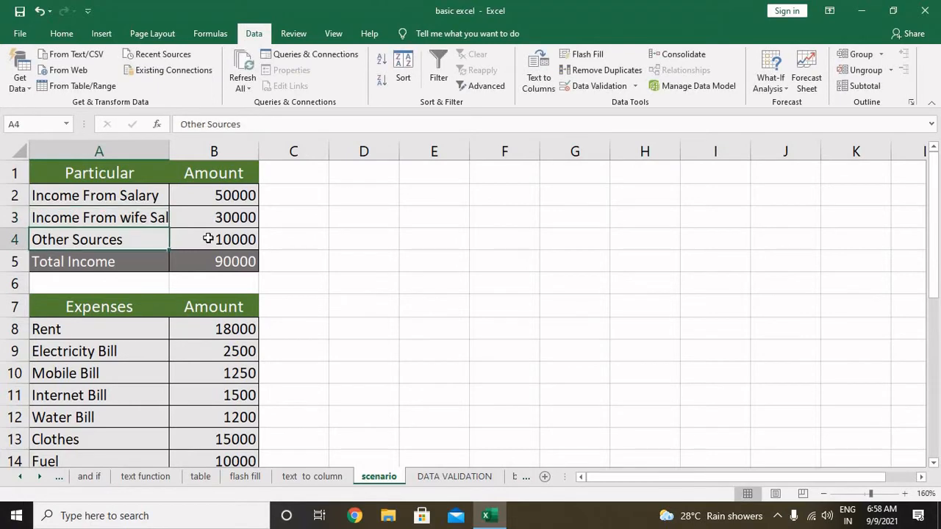
double_click(169, 144)
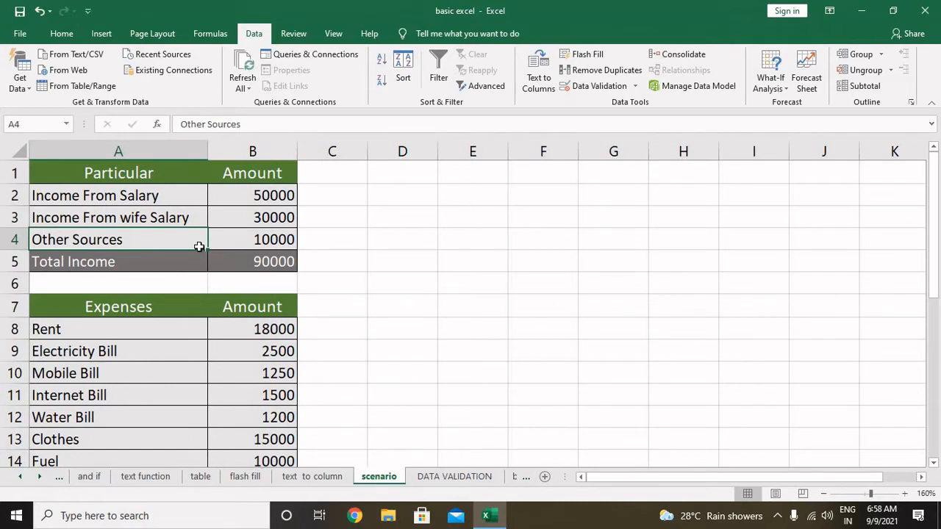
Step: Review the income amounts in B2:B4 and the formula behind the Total Income cell
left_click(246, 241)
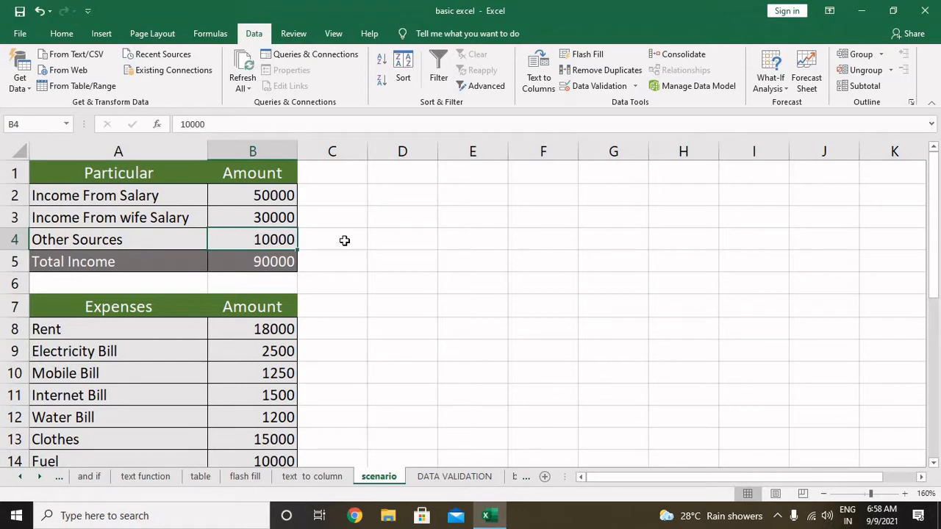
left_click_drag(288, 195, 276, 246)
left_click(275, 261)
double_click(275, 261)
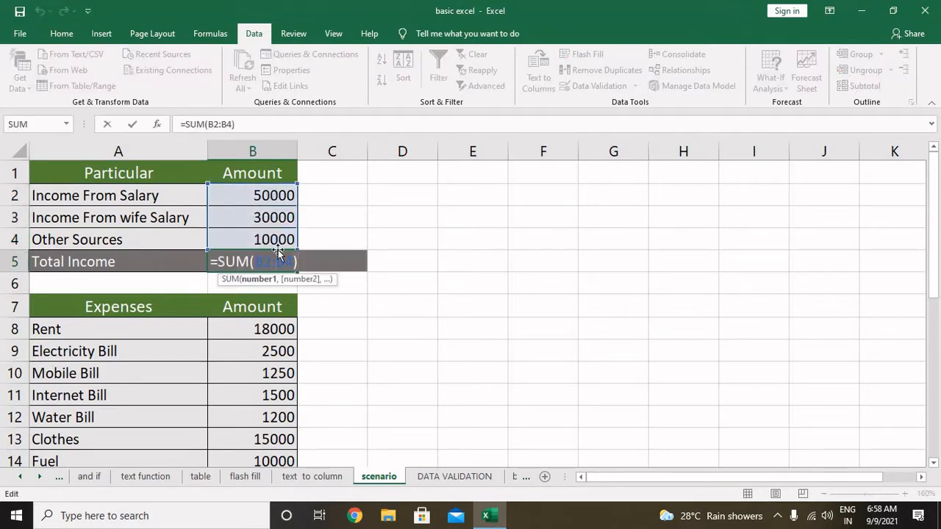
key("Return")
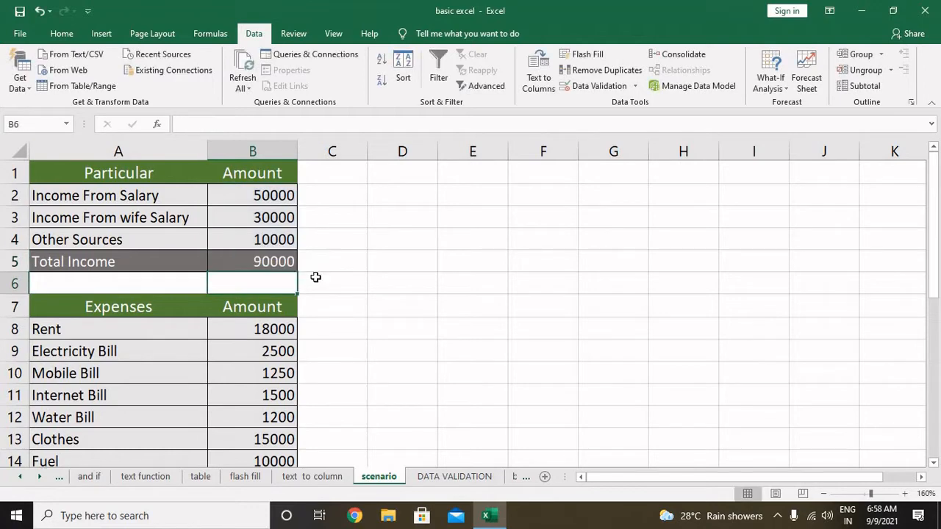
left_click(274, 263)
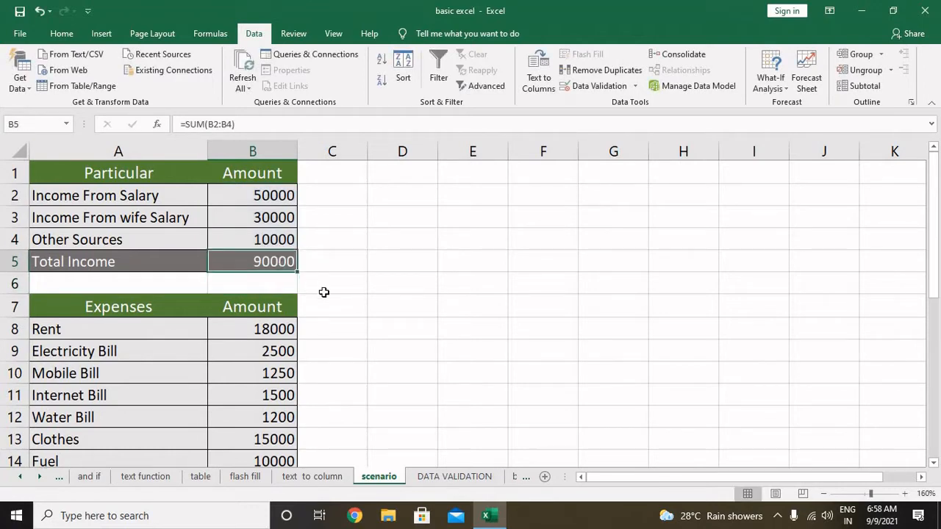
Step: Go through the expense items and their amounts one by one, from Rent down to Clothes
scroll(324, 292, "down", 2)
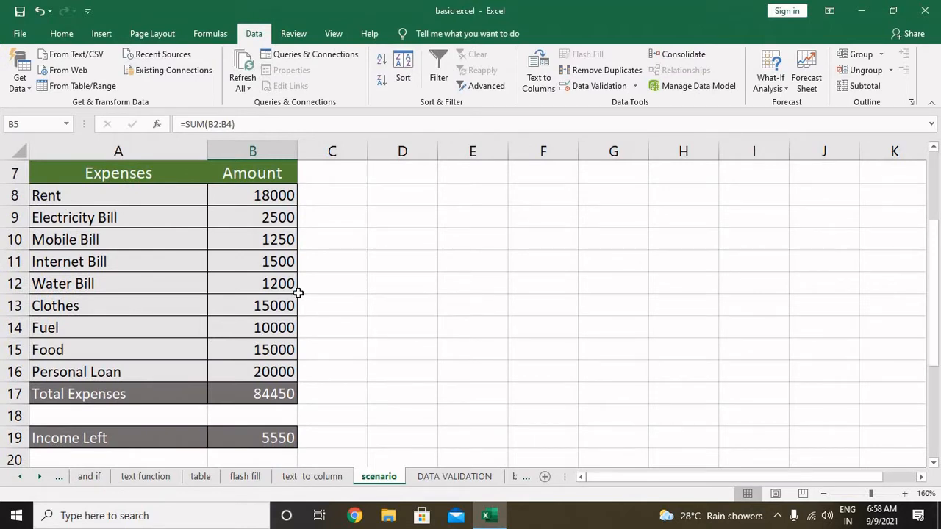
left_click_drag(143, 208, 141, 194)
left_click(167, 196)
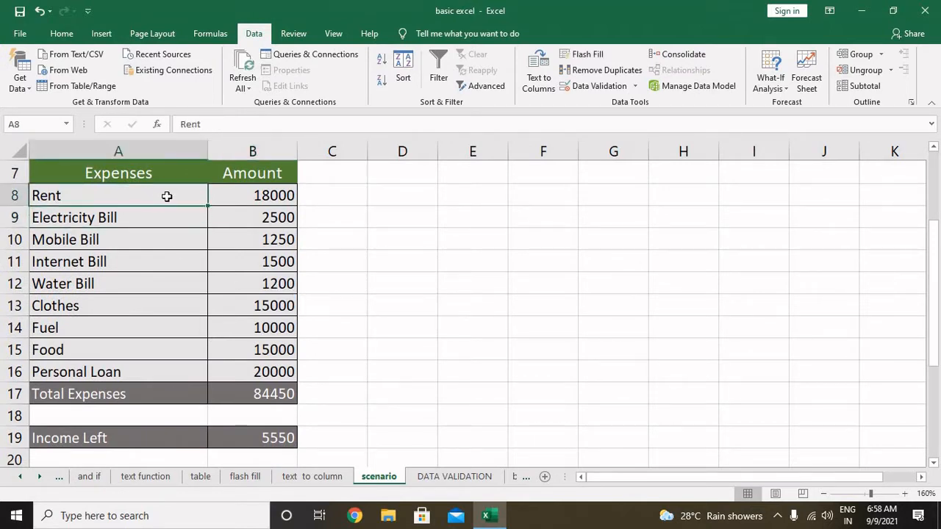
left_click(214, 196)
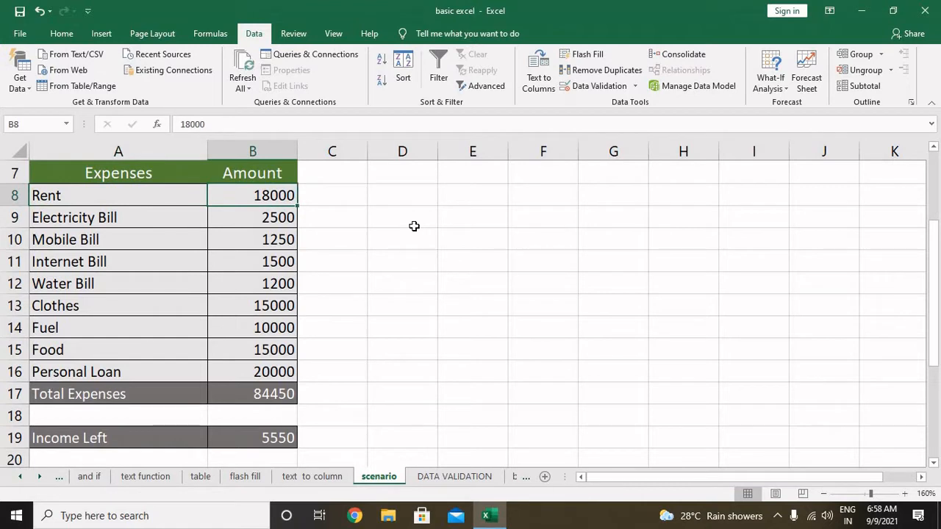
left_click(80, 219)
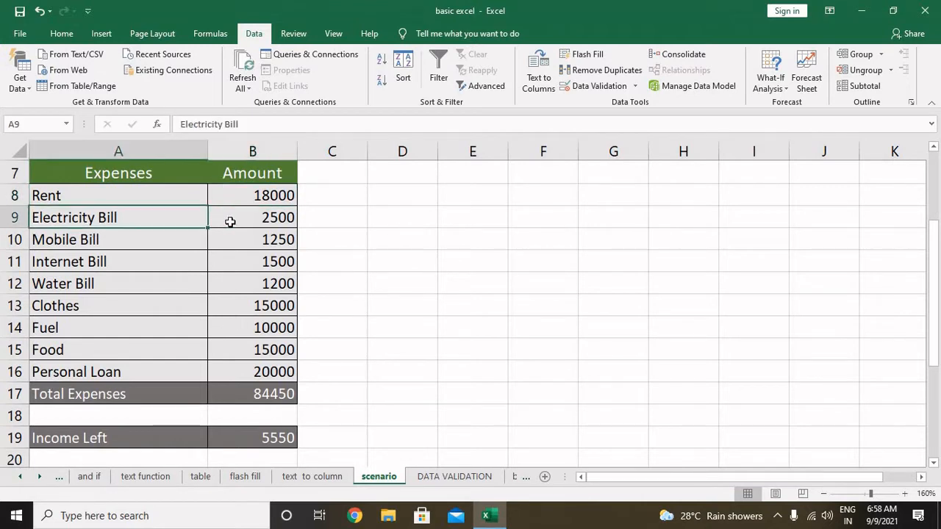
left_click(239, 221)
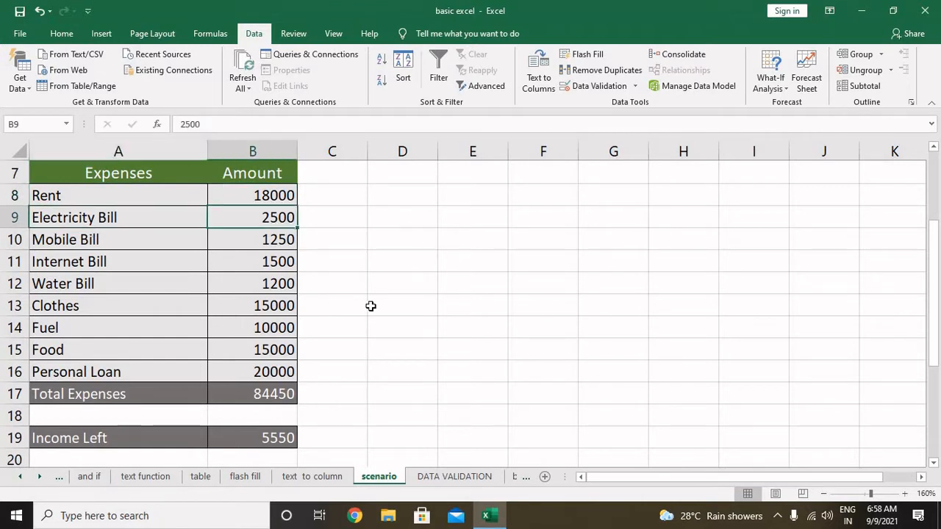
left_click(132, 240)
left_click(250, 240)
left_click(137, 263)
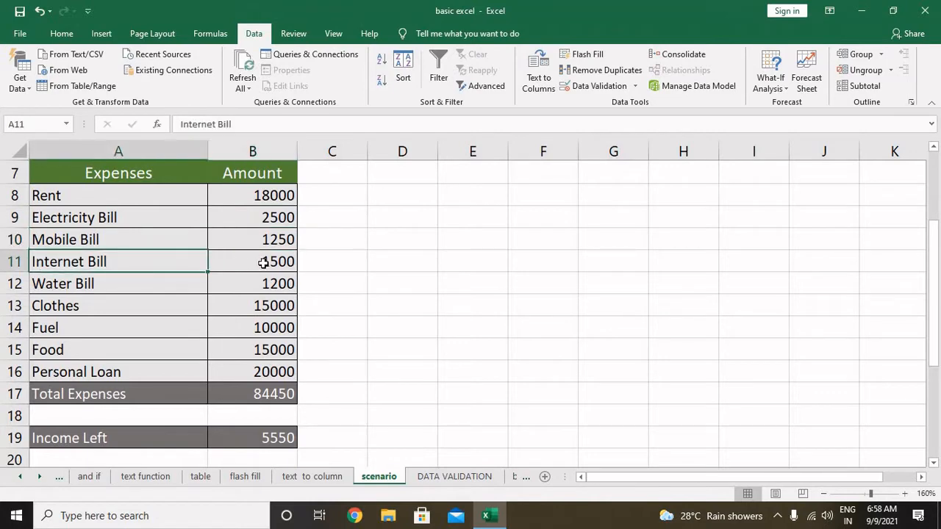
left_click(248, 262)
left_click(86, 283)
left_click(256, 282)
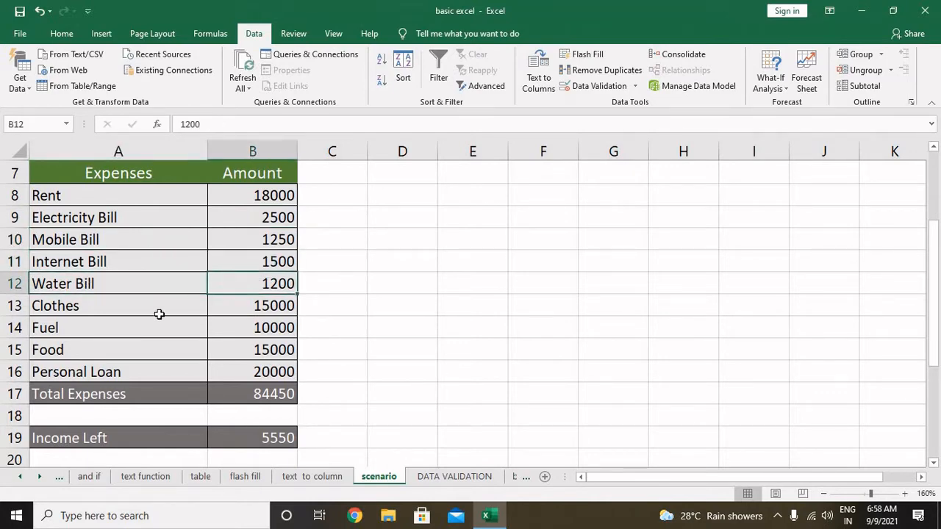
left_click(149, 313)
left_click(286, 309)
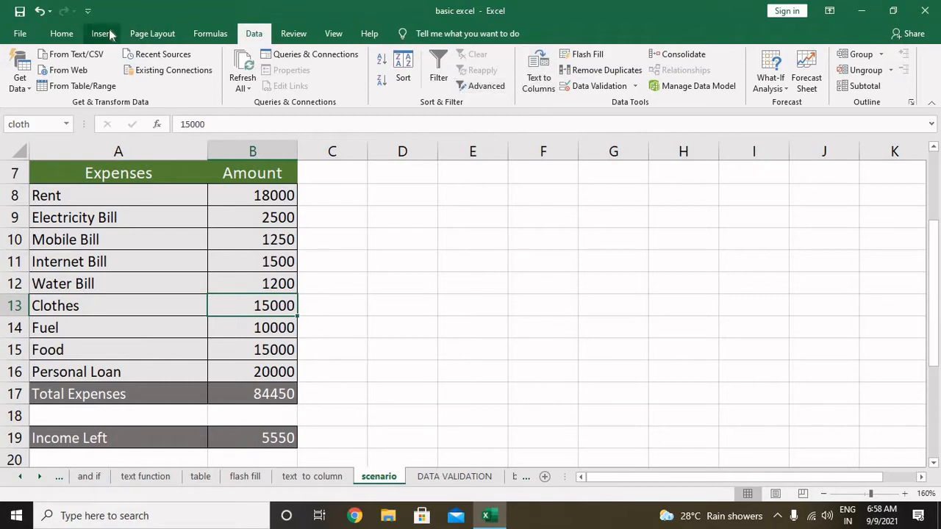
Step: Delete the defined names "cloth" and "food" from the workbook using the Name Manager
left_click(210, 34)
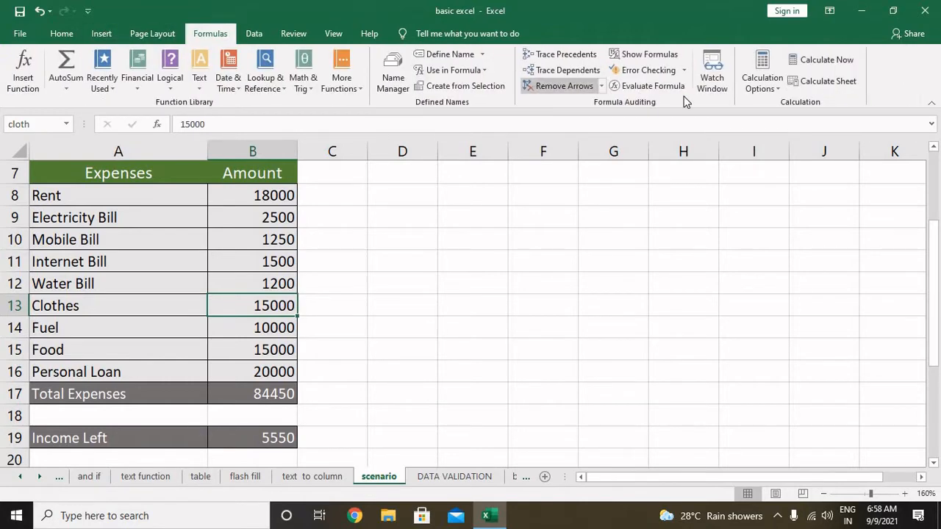
left_click(389, 65)
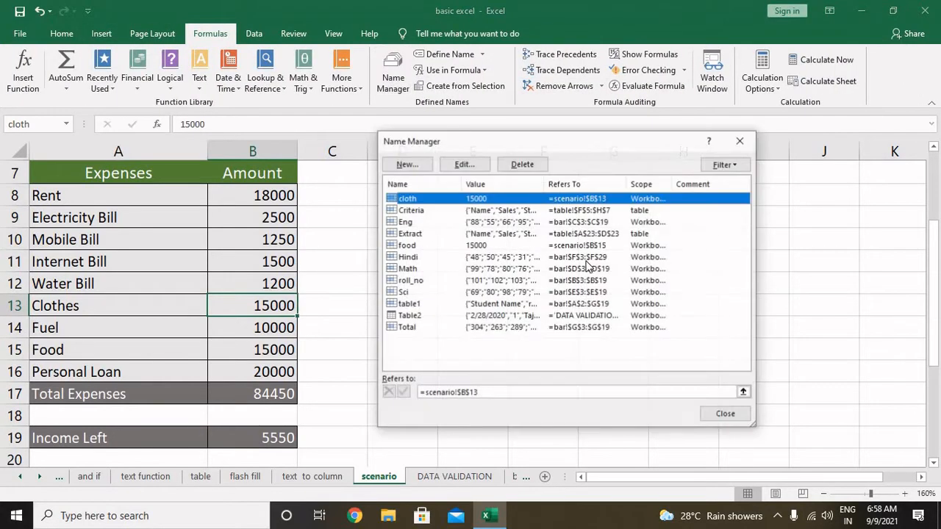
left_click(522, 164)
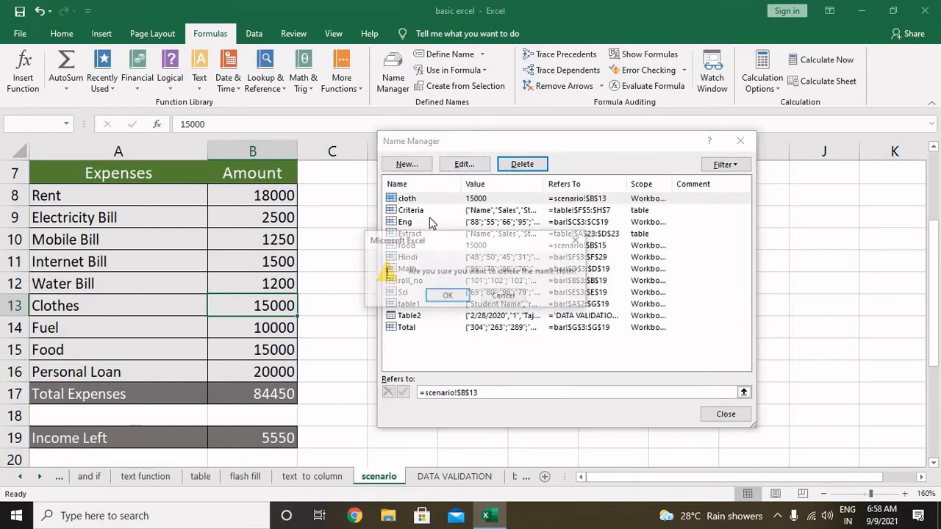
left_click(445, 295)
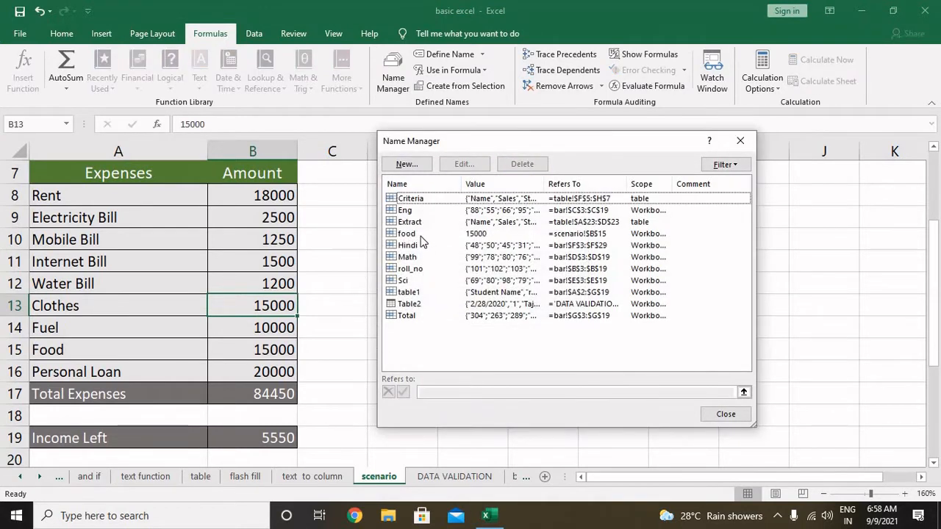
left_click(470, 234)
left_click(522, 164)
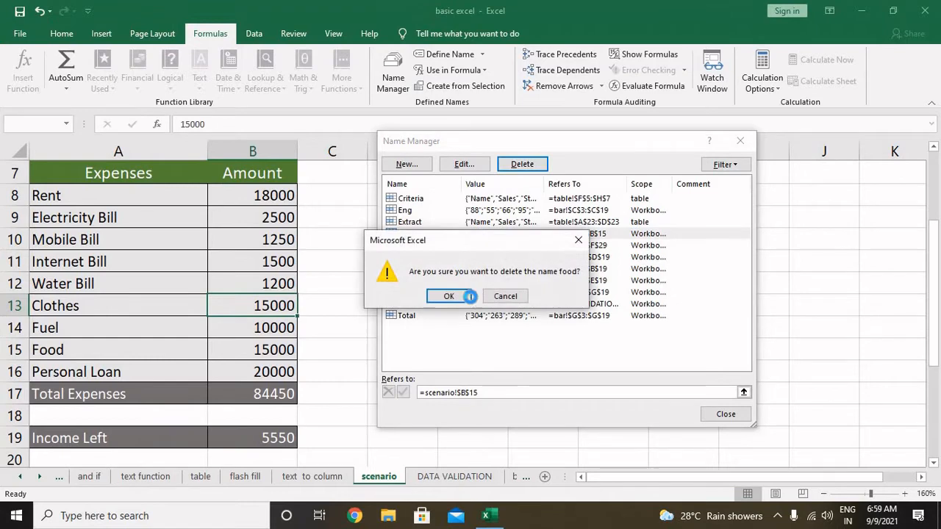
left_click(450, 297)
left_click(726, 415)
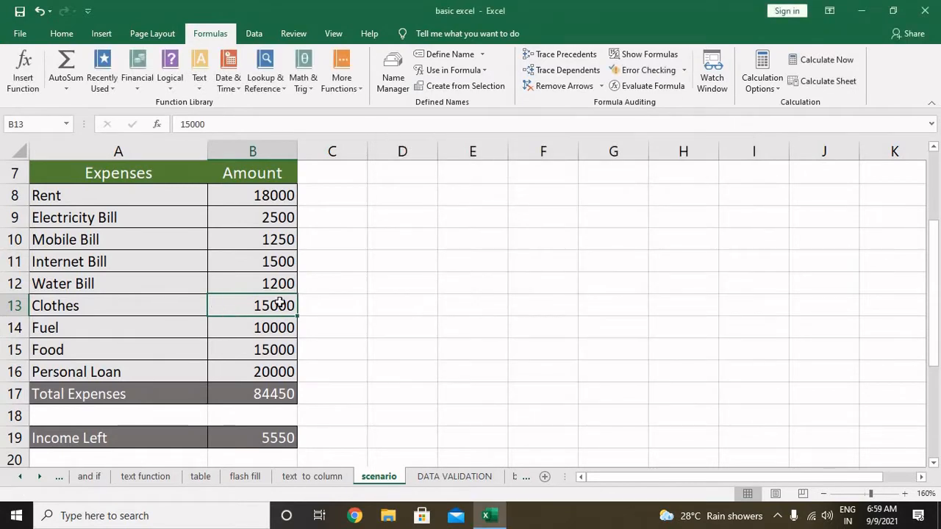
Step: Name the Clothes amount cell B13 "cloth" and the Food amount cell B15 "food"
left_click(59, 125)
type("cloth")
key("Return")
left_click(247, 350)
left_click(59, 124)
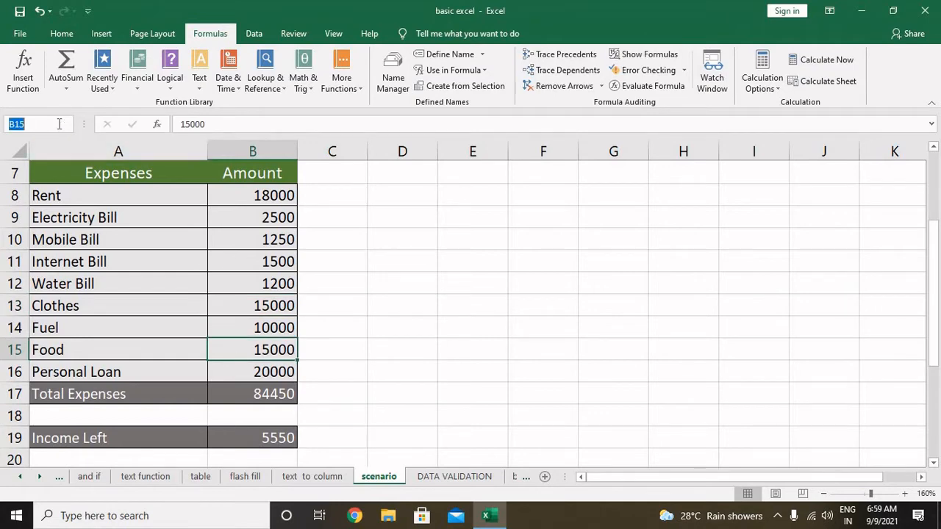
type("food")
key("Return")
left_click(345, 367)
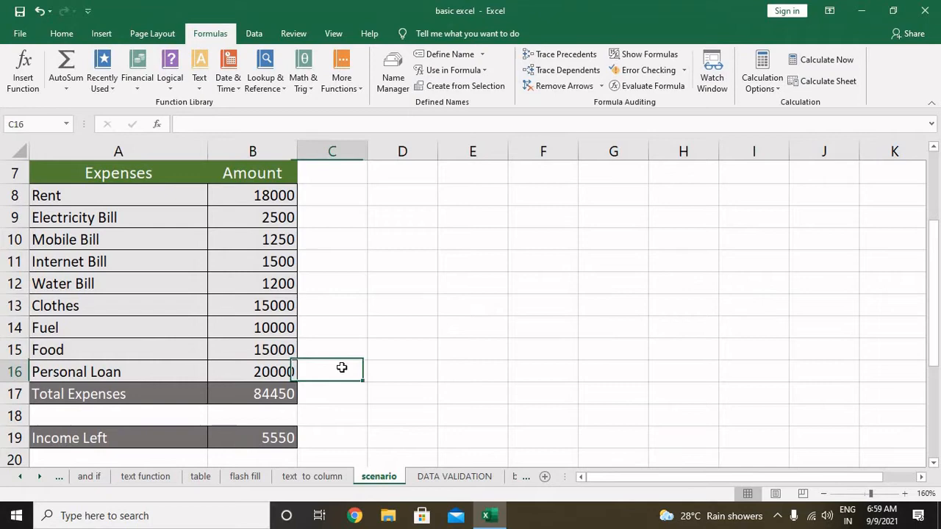
Step: Review the Personal Loan entry and inspect the formulas in the Total Expenses and Total Income cells
left_click(197, 370)
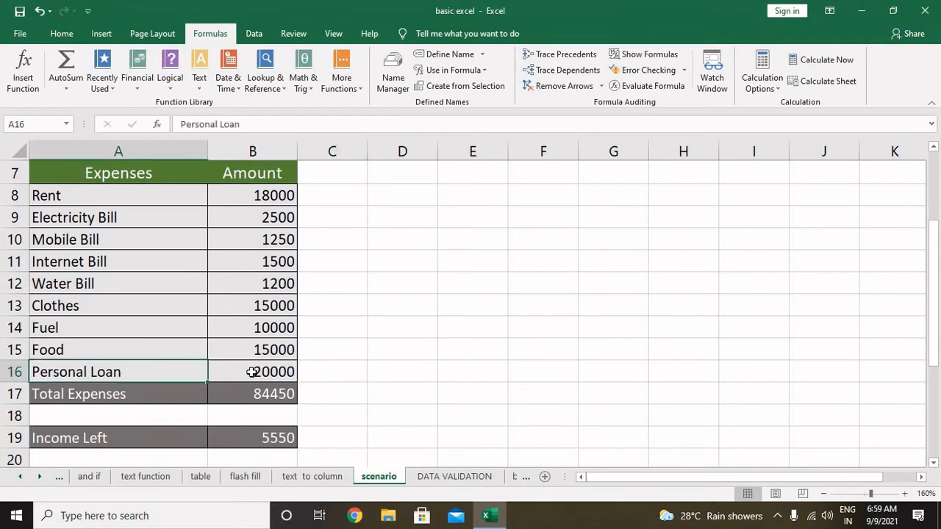
left_click(289, 394)
double_click(287, 394)
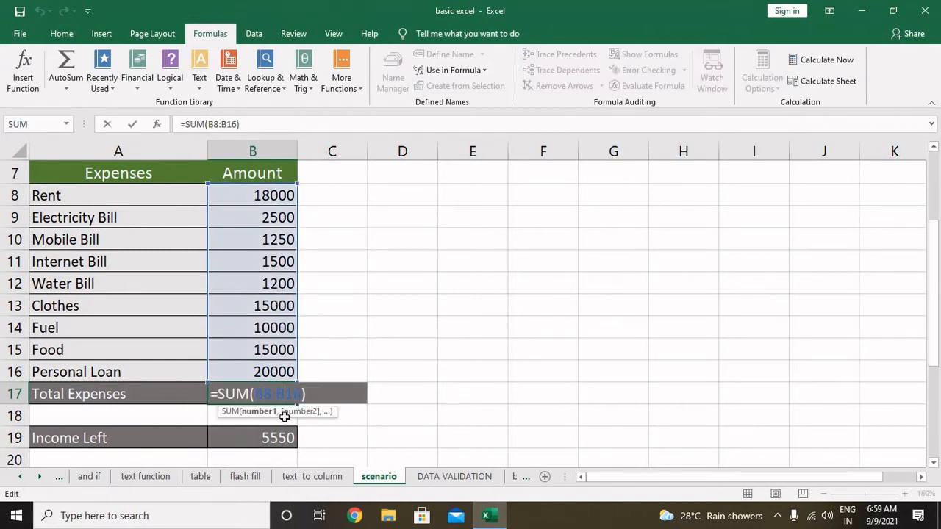
key("Return")
left_click(259, 379)
left_click(267, 395)
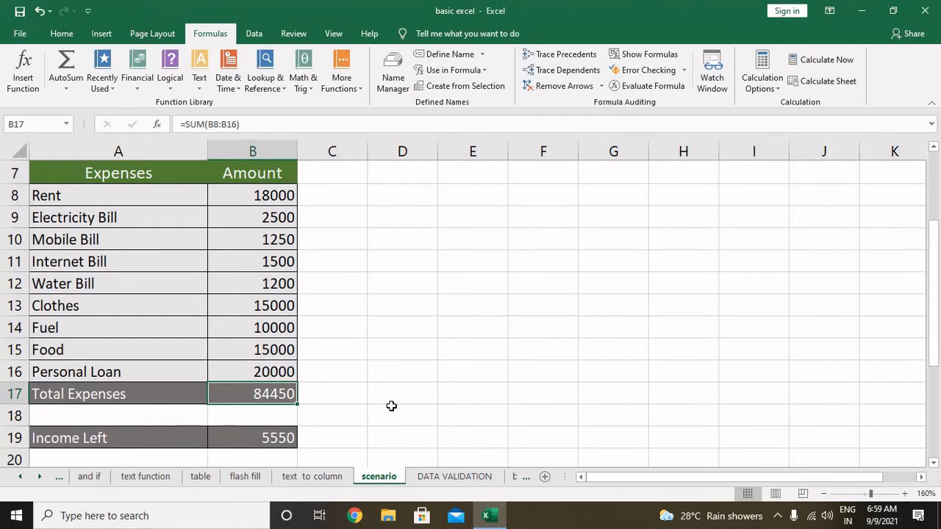
scroll(391, 405, "up", 1)
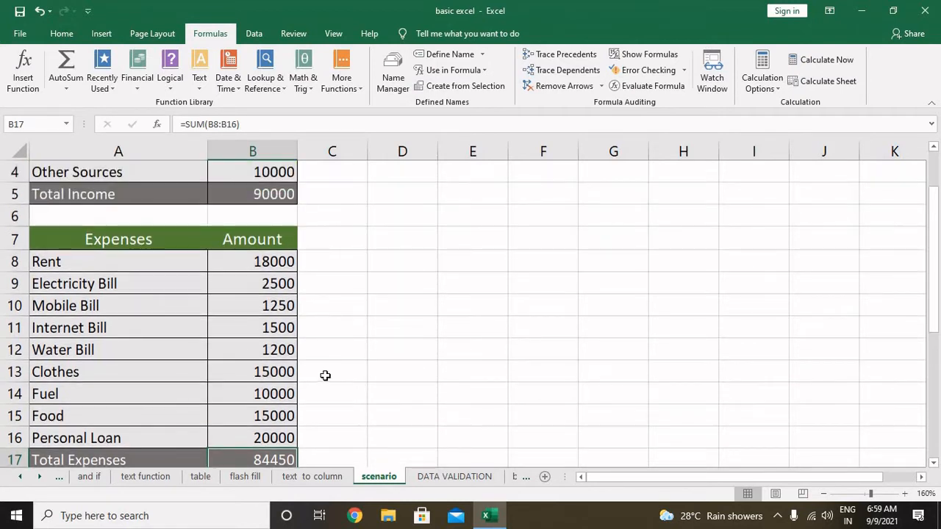
left_click(269, 194)
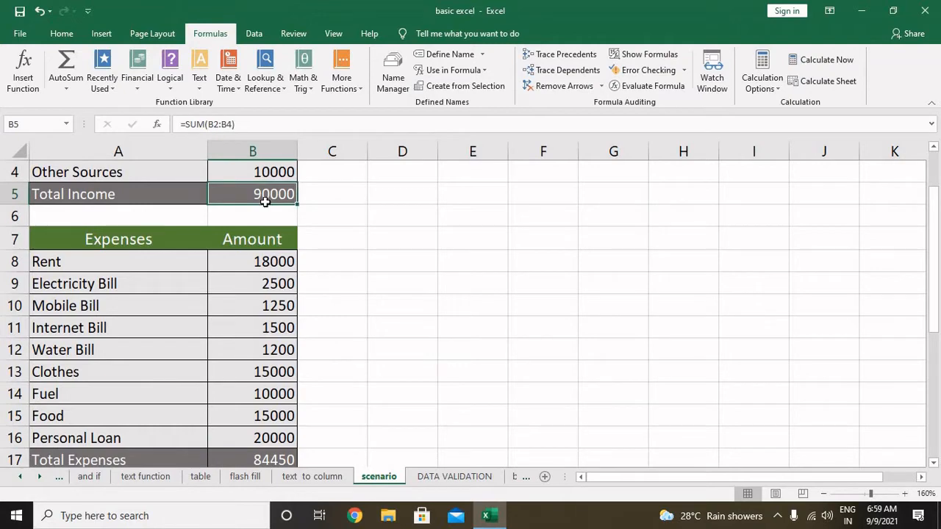
Step: Inspect the Income Left formula in B19 and look over the income and expenses tables
scroll(318, 285, "down", 1)
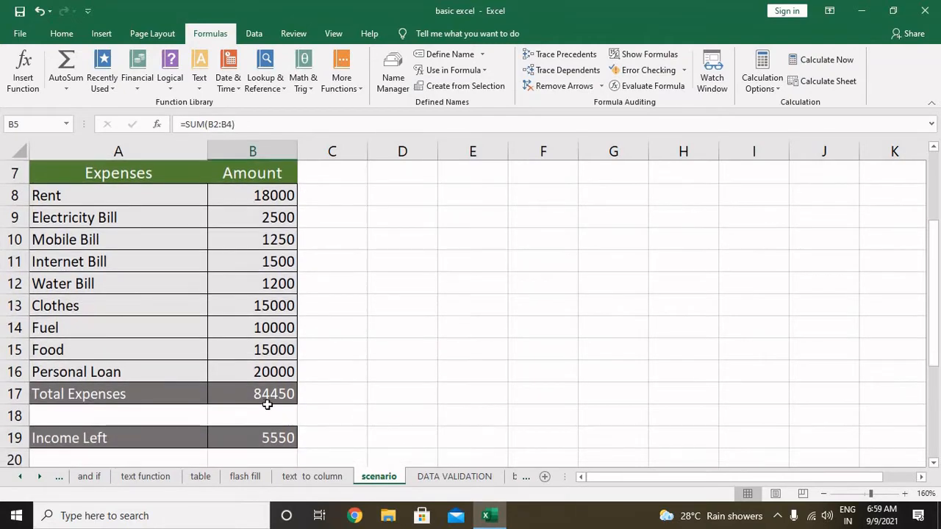
left_click(269, 433)
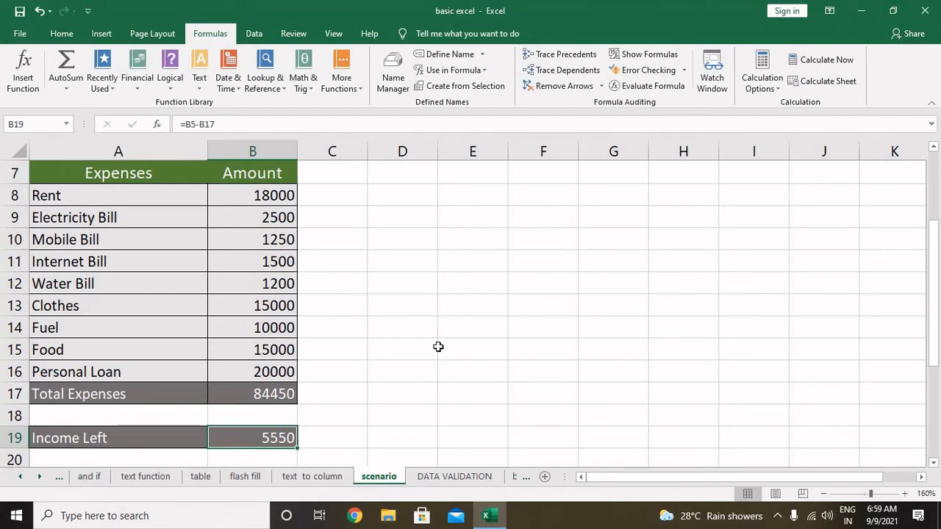
scroll(438, 347, "up", 2)
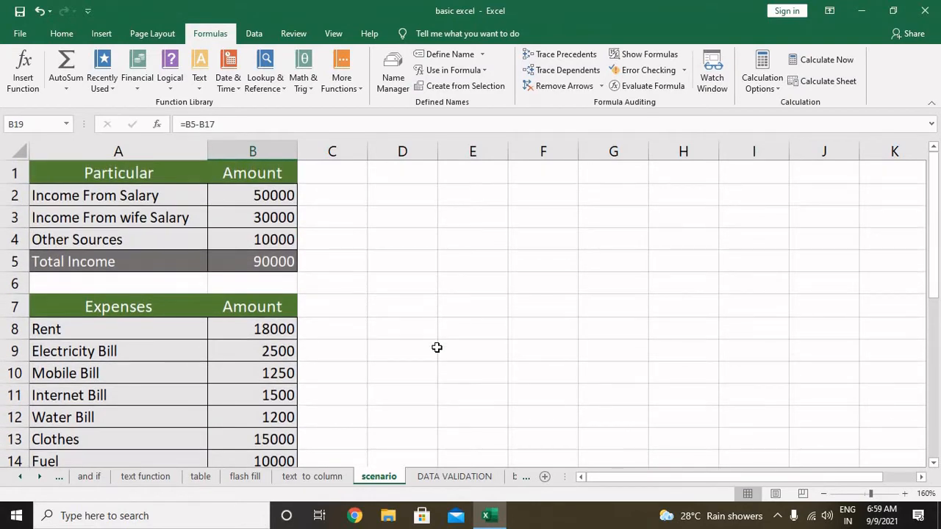
scroll(437, 347, "down", 2)
scroll(437, 347, "up", 1)
left_click(527, 307)
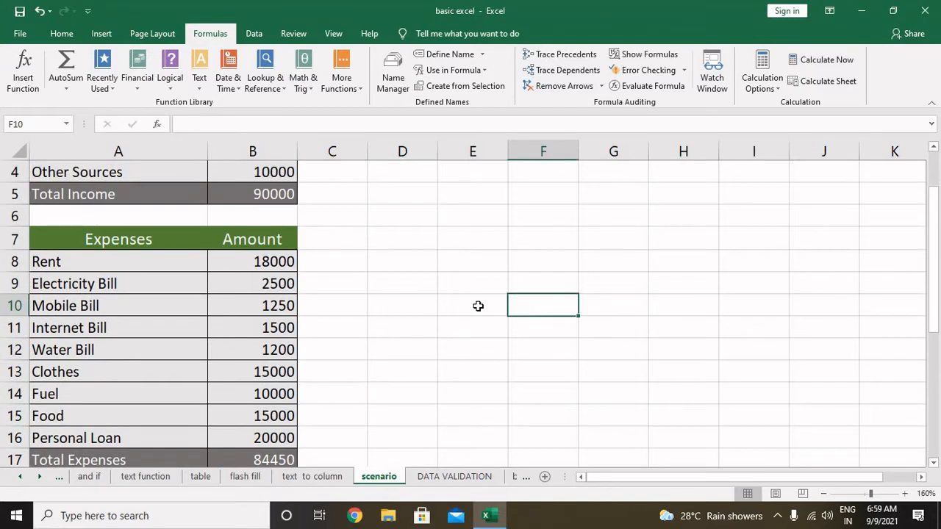
scroll(474, 303, "up", 1)
left_click(468, 300)
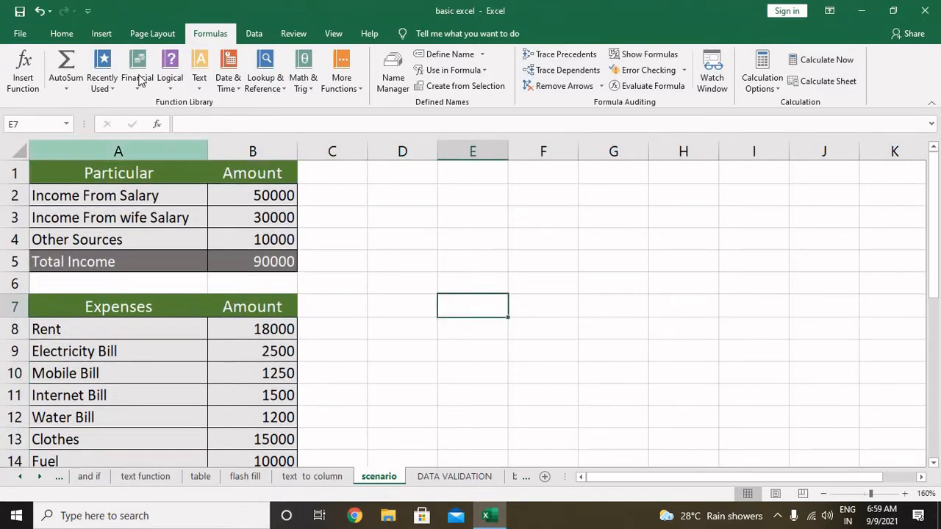
Step: Add a What-If scenario named "budget" in the Scenario Manager with the Clothes and Food amounts, B13 and B15, as changing cells
left_click(252, 33)
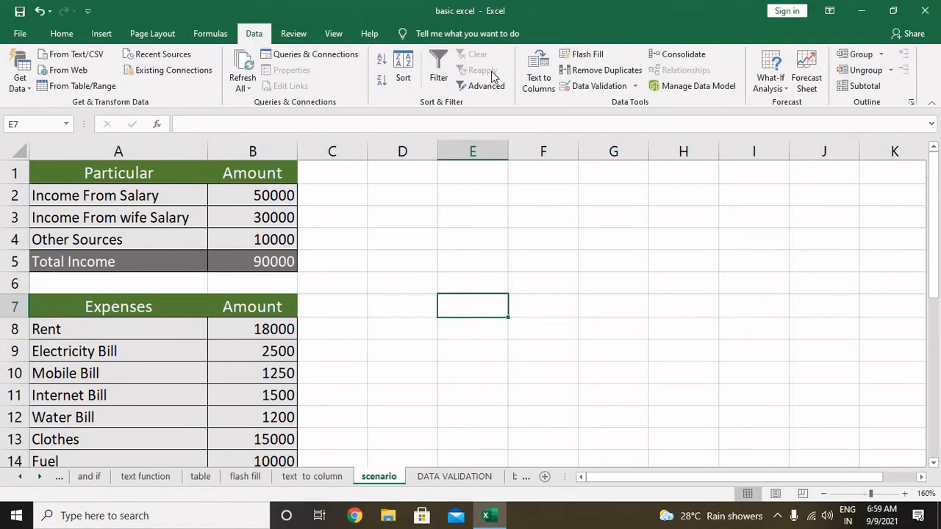
left_click(770, 79)
left_click(783, 104)
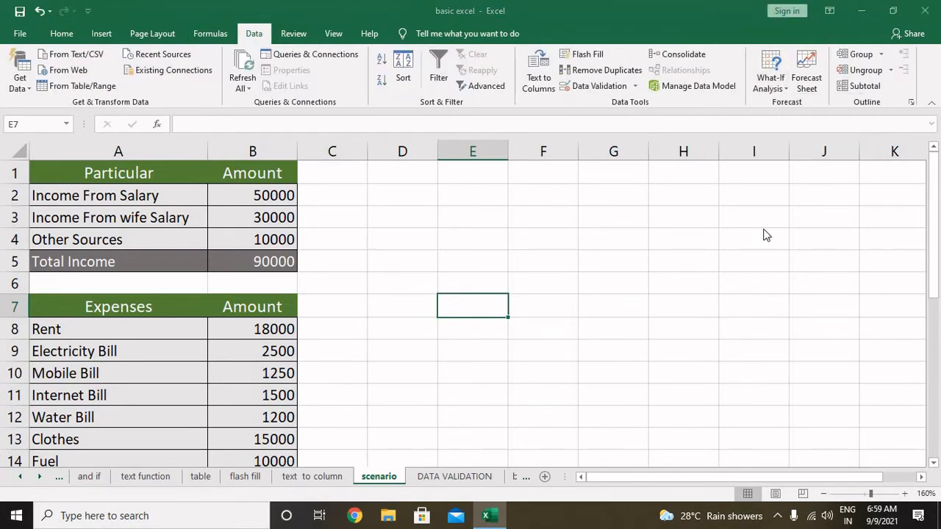
left_click(663, 201)
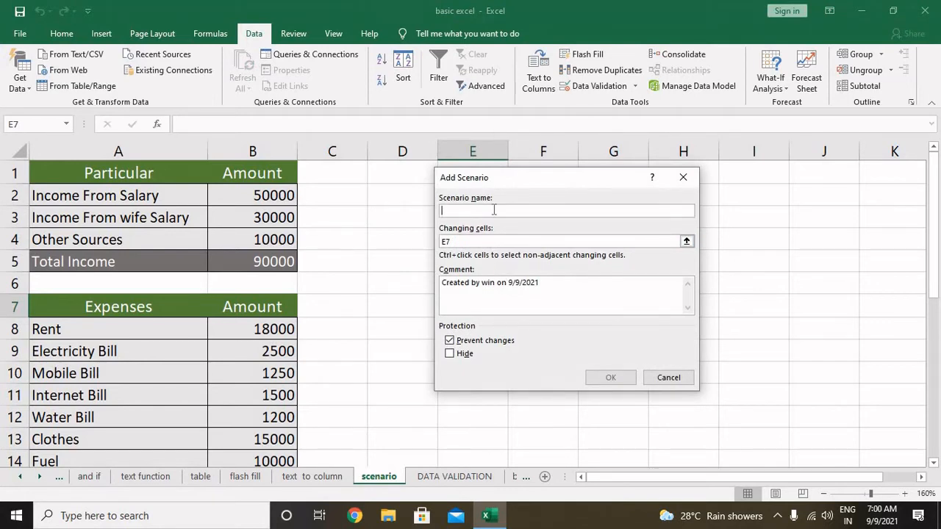
type("budget")
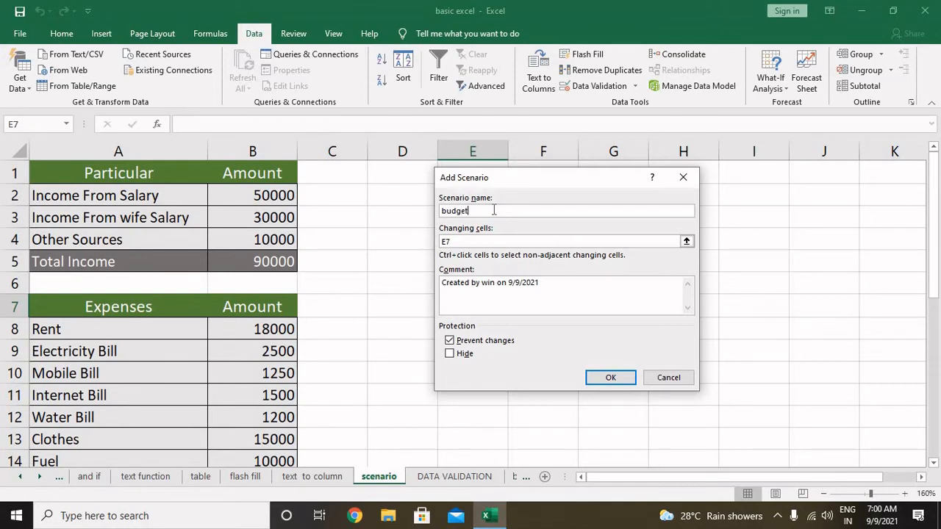
left_click(515, 237)
scroll(316, 319, "down", 2)
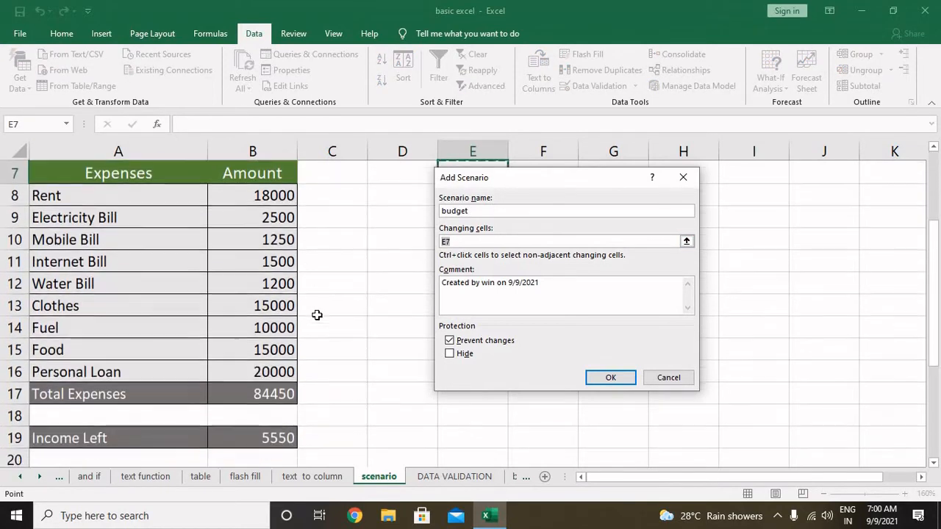
left_click(247, 306)
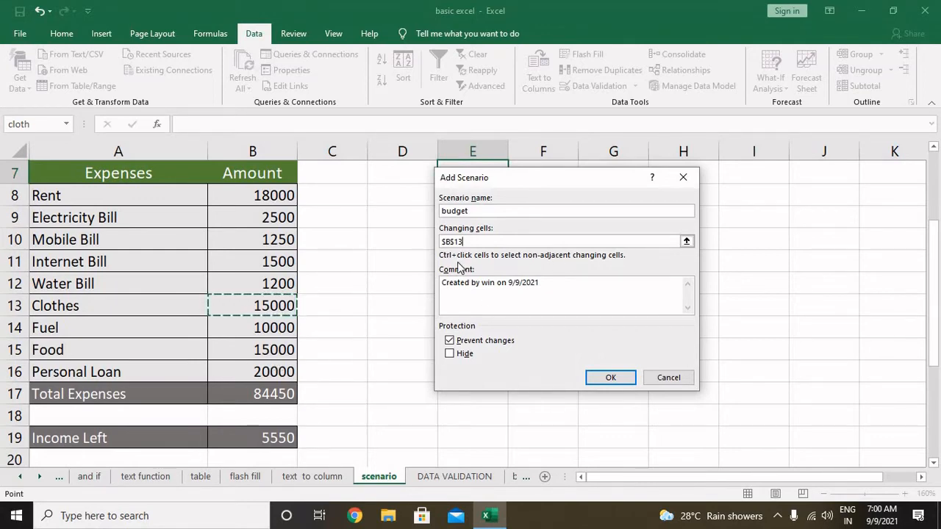
left_click(250, 346, "ctrl")
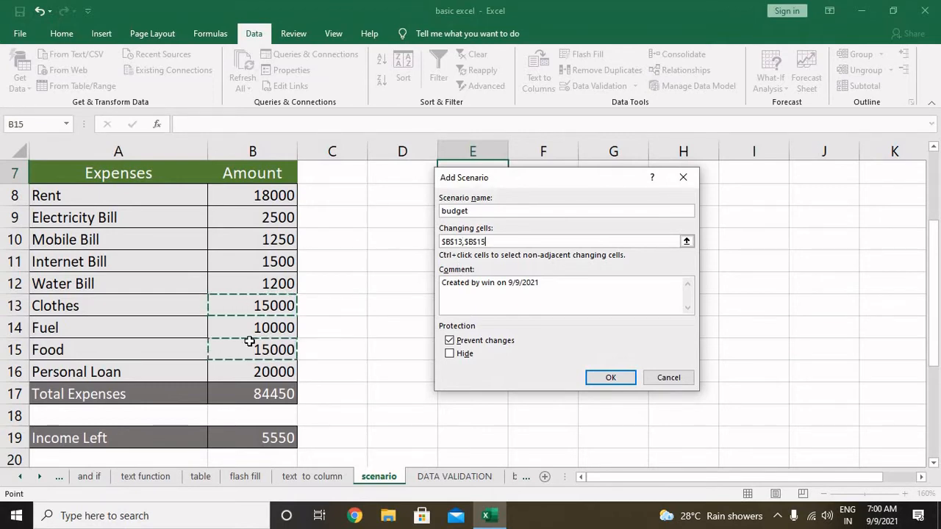
left_click(609, 378)
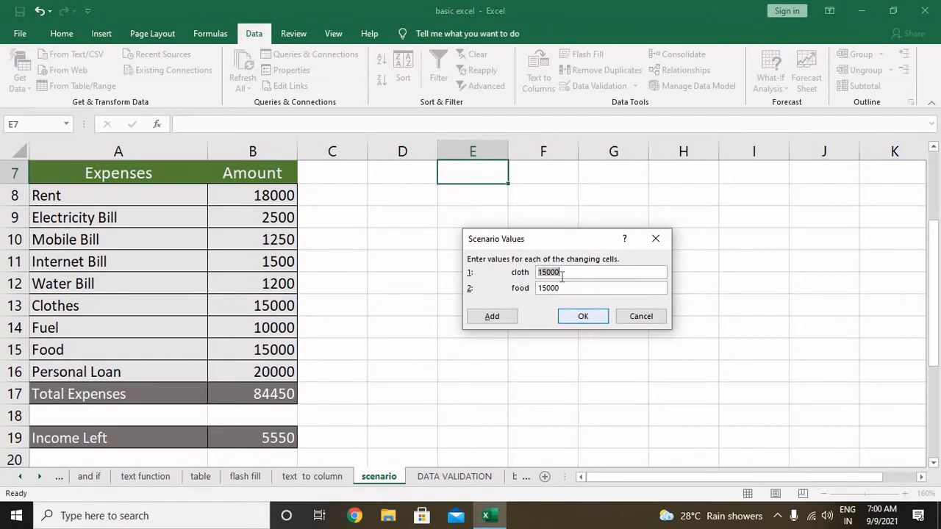
Step: Keep the budget values and add a scenario named "plan A" with cloth set to 10000 and food set to 10000
left_click(495, 317)
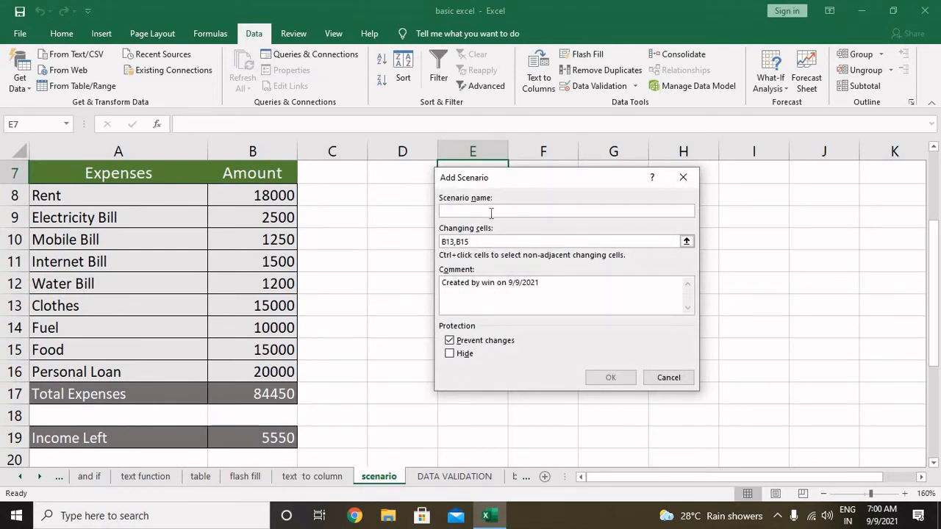
type("plan A")
left_click(610, 377)
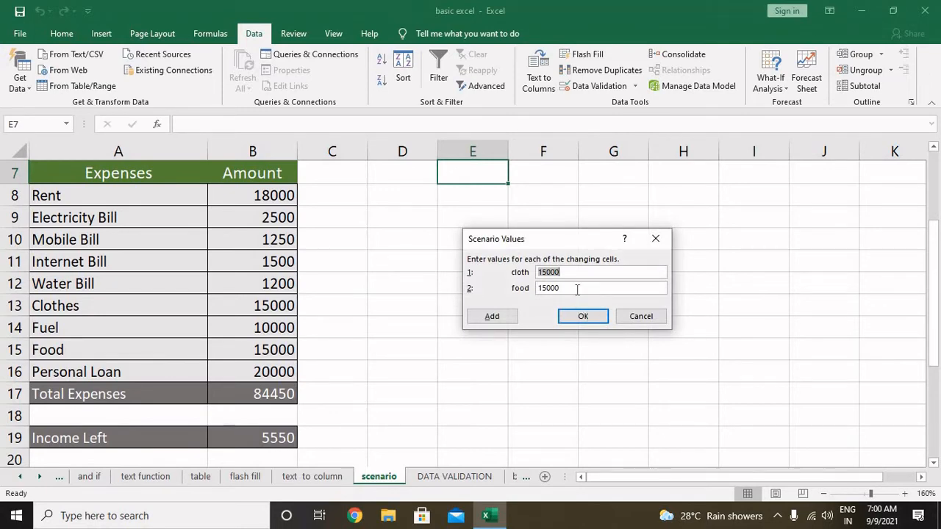
type("10")
left_click_drag(564, 293, 527, 297)
type("1")
left_click(580, 316)
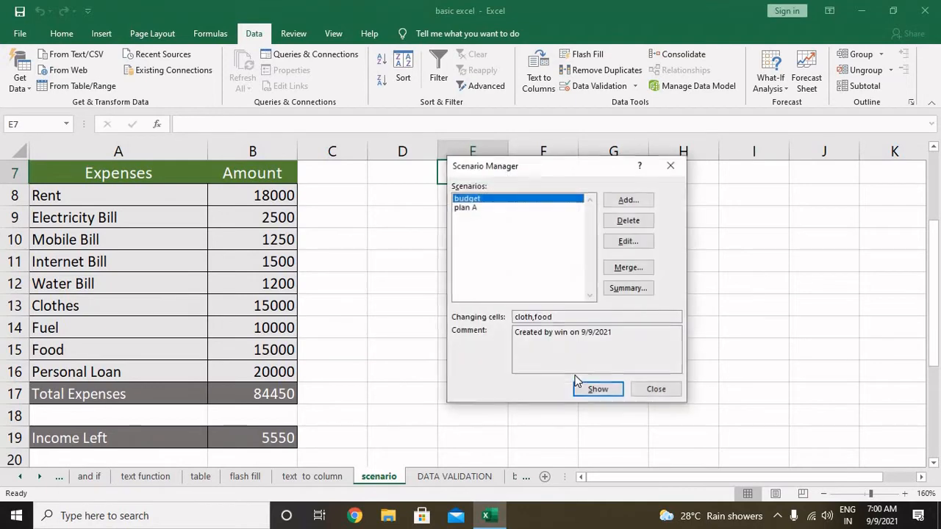
Step: Add a scenario named "Plan B" for cells B13 and B15 with cloth set to 7000 and food set to 7000
left_click(476, 210)
left_click(477, 200)
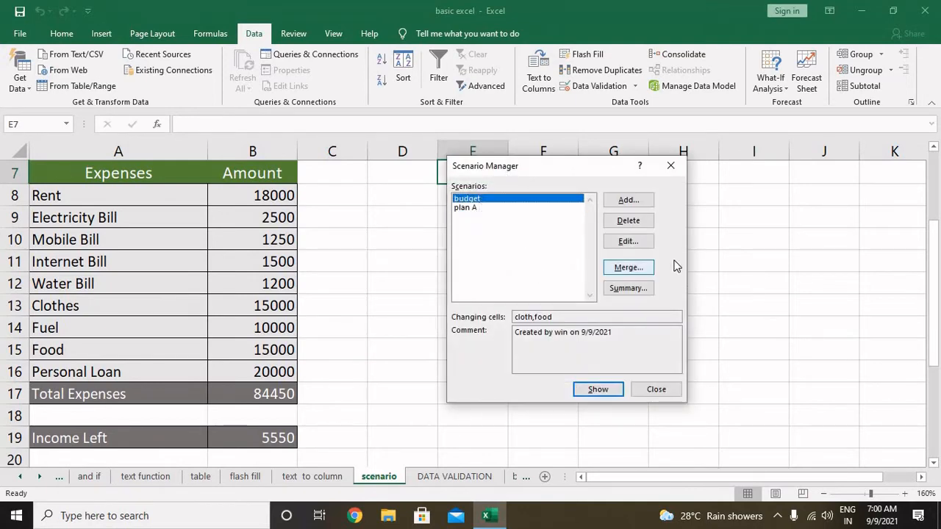
left_click(636, 206)
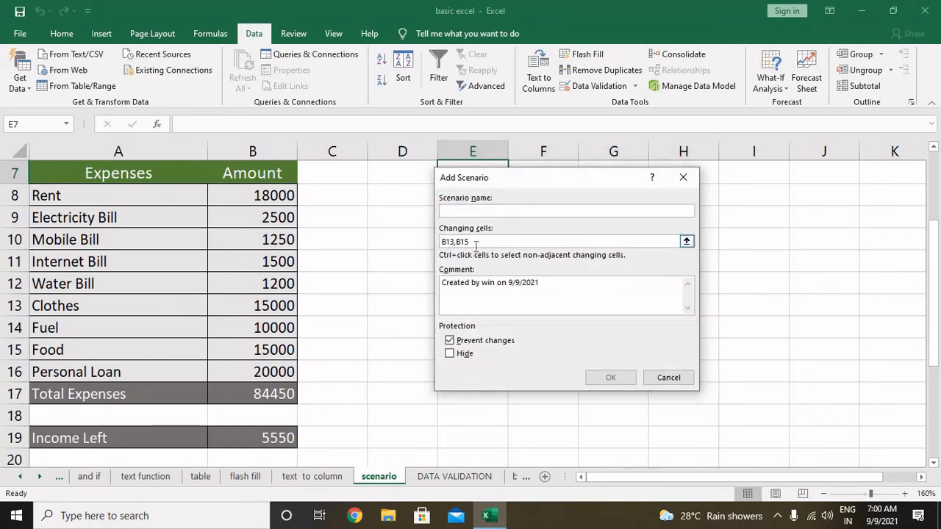
type("Plan B")
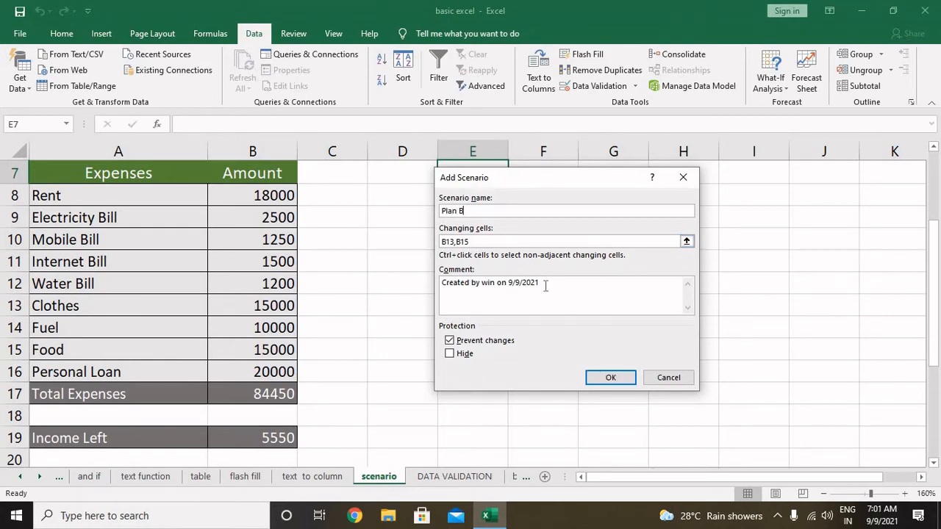
left_click(473, 241)
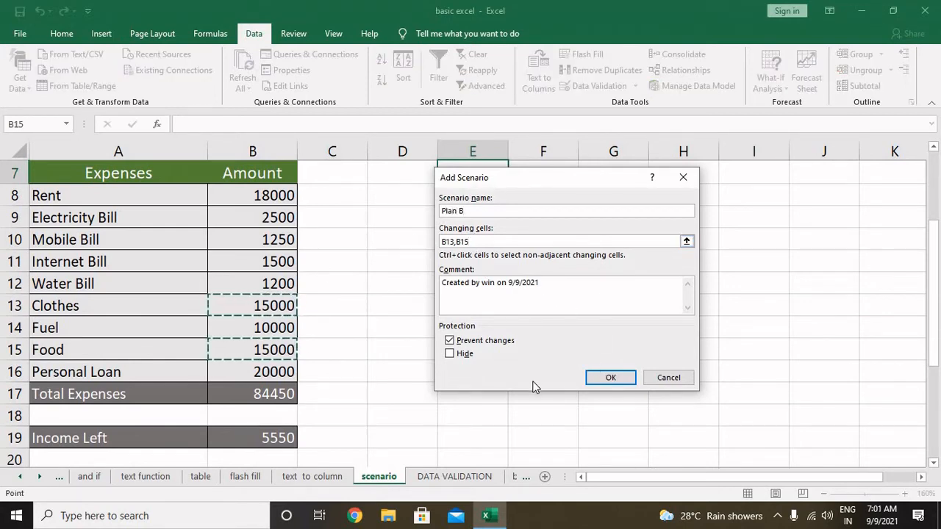
left_click(607, 378)
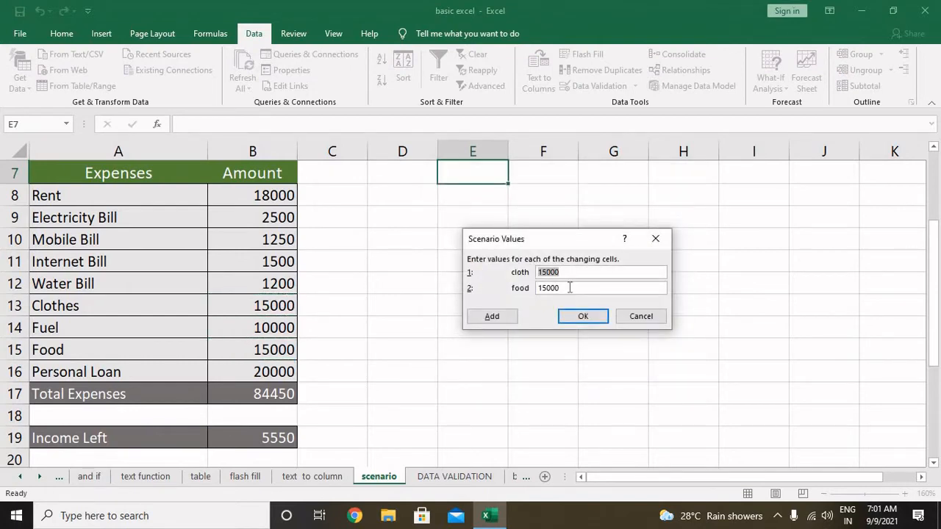
type("7")
key("Tab")
type("70")
left_click(581, 317)
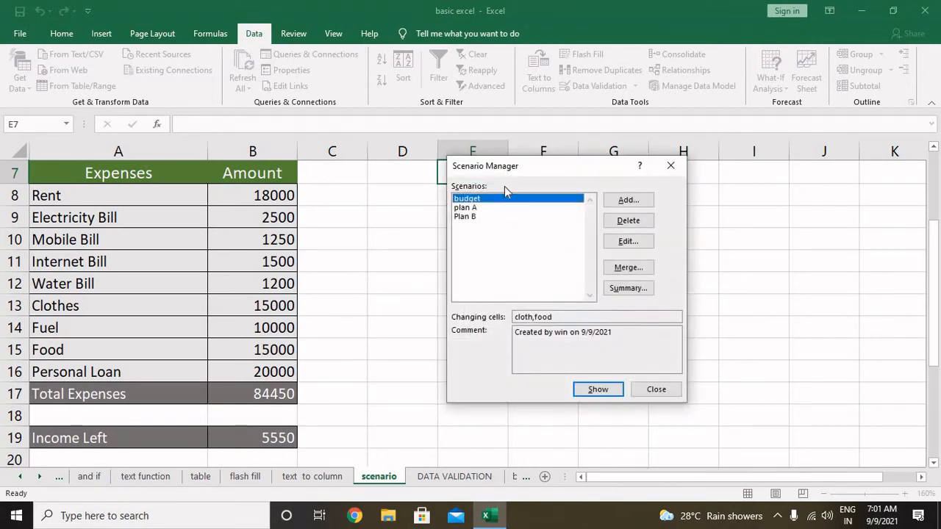
Step: Add a scenario named "Plan C" for cells B13 and B15 with cloth set to 16000 and food set to 18500
left_click(641, 200)
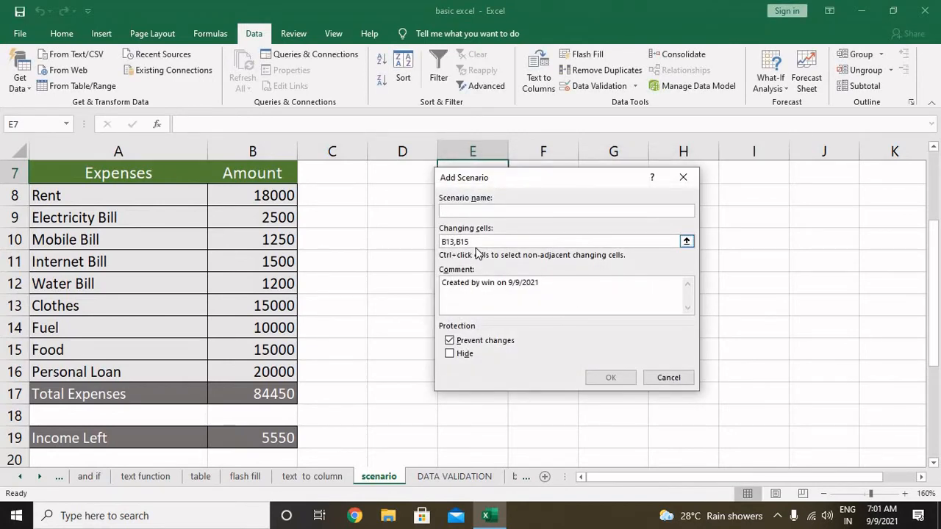
type("Plan C")
left_click(624, 378)
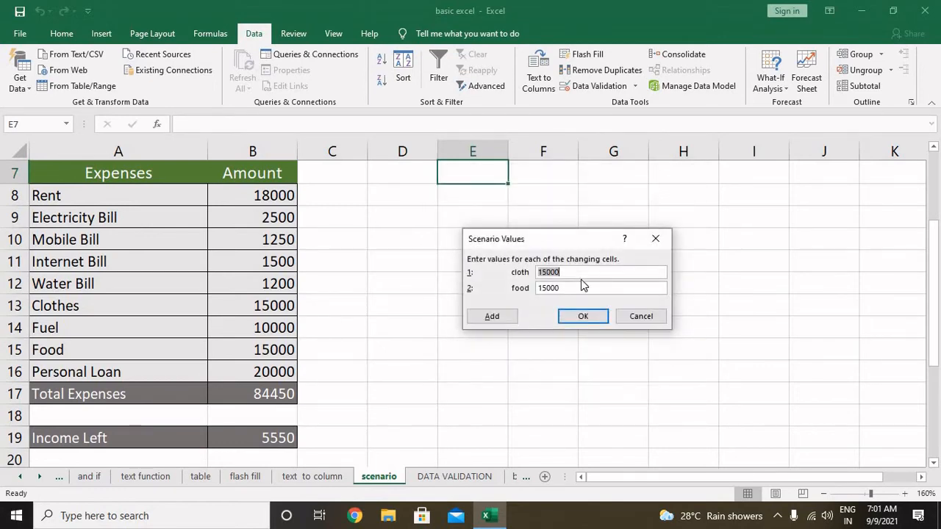
type("1")
key("Tab")
type("18")
left_click(580, 316)
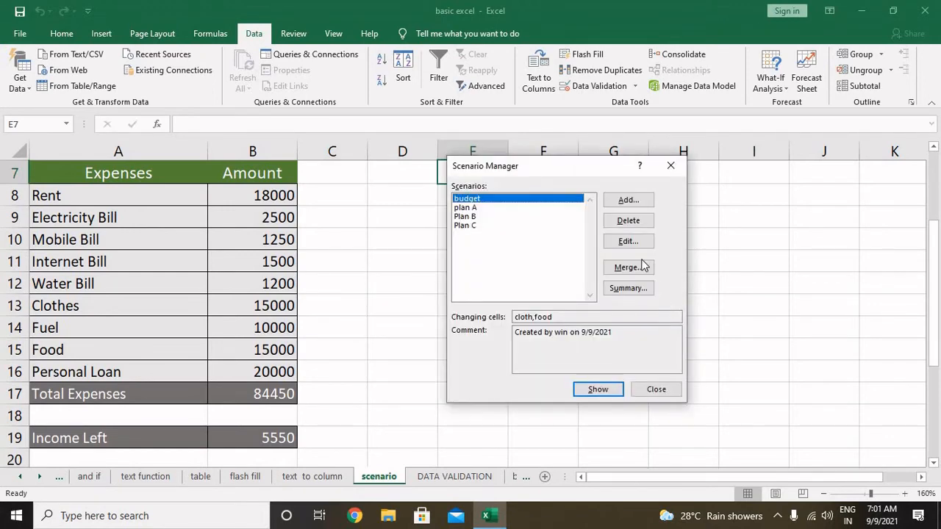
Step: Show the scenarios plan A, Plan B and Plan C in turn on the sheet, ending with Plan C
left_click(510, 208)
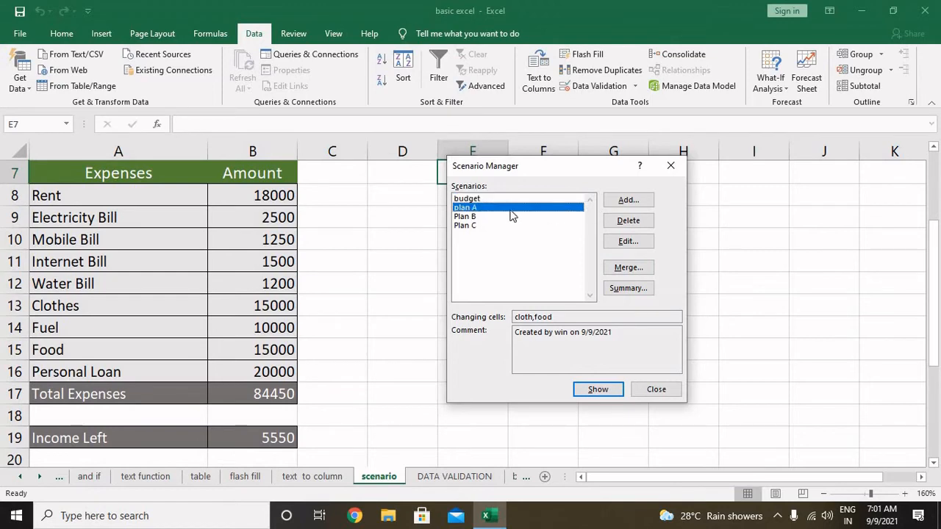
left_click(602, 393)
left_click(490, 218)
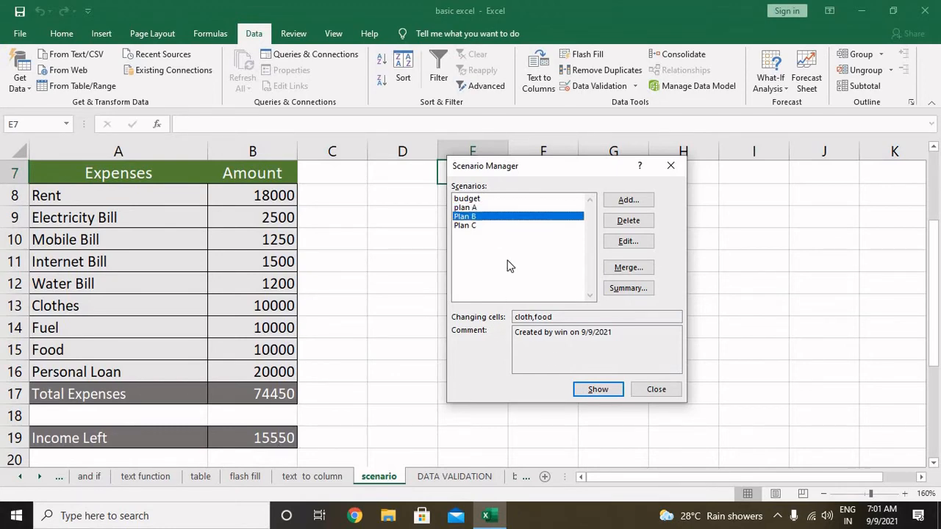
left_click(591, 390)
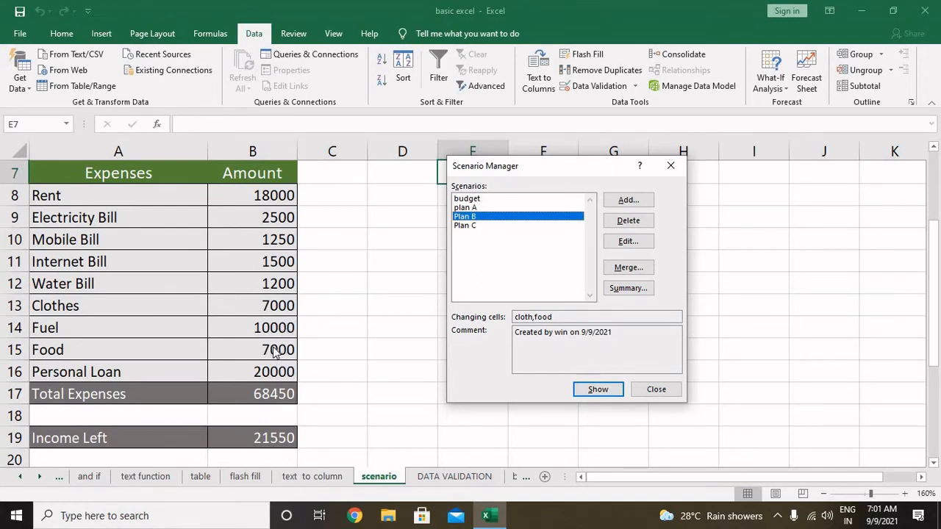
left_click(483, 224)
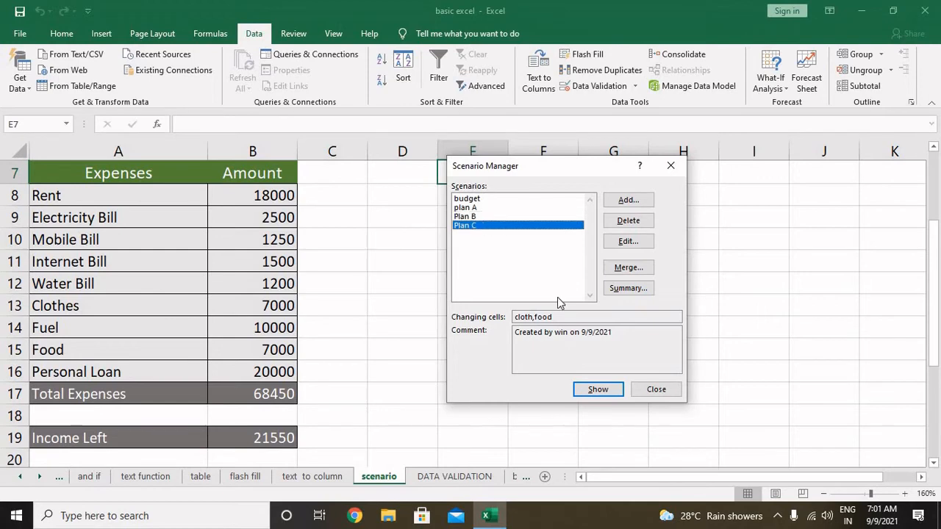
left_click(583, 390)
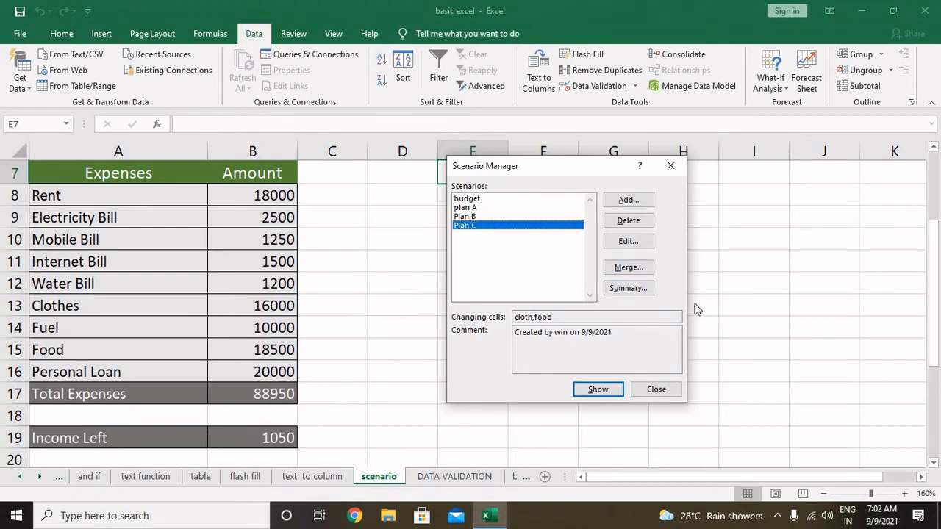
Step: Start a scenario summary report from the Scenario Manager and clear its result cells
left_click(628, 288)
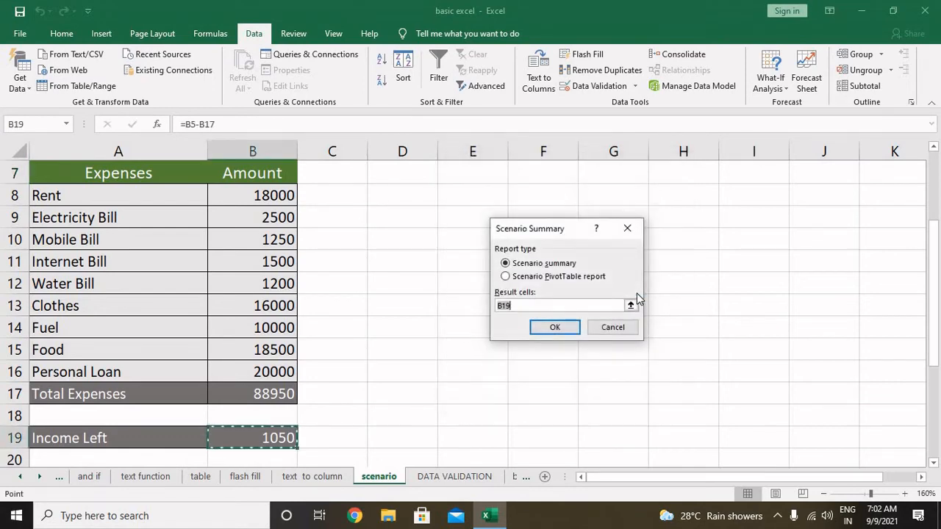
left_click(538, 307)
left_click_drag(470, 310, 463, 310)
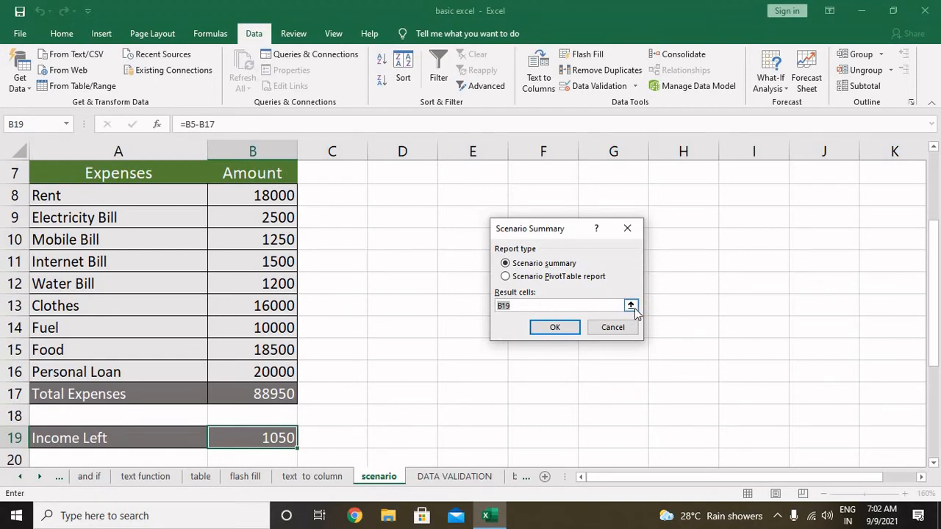
key("BackSpace")
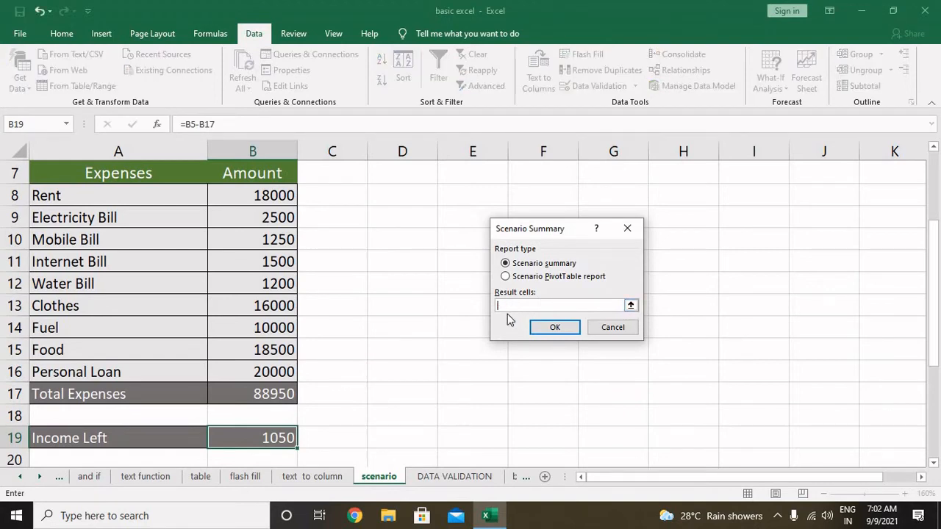
left_click(279, 306)
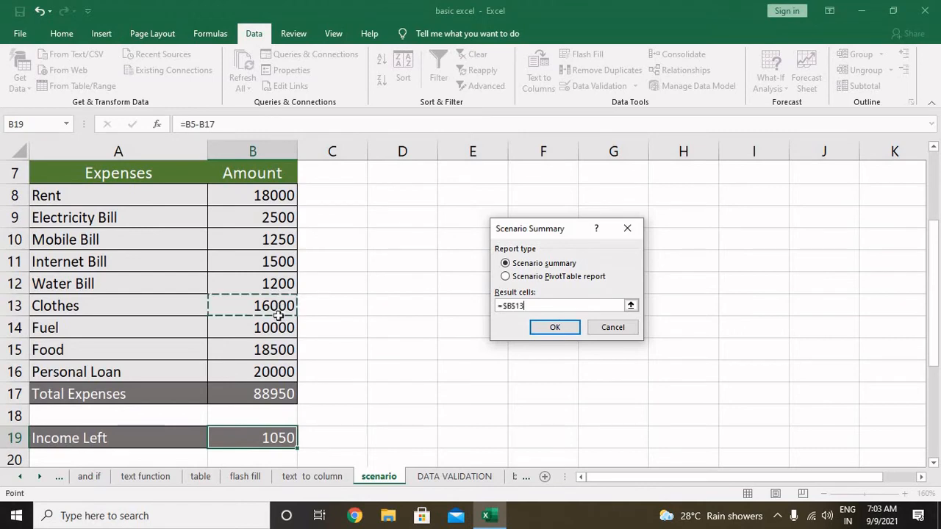
left_click(282, 350, "alt")
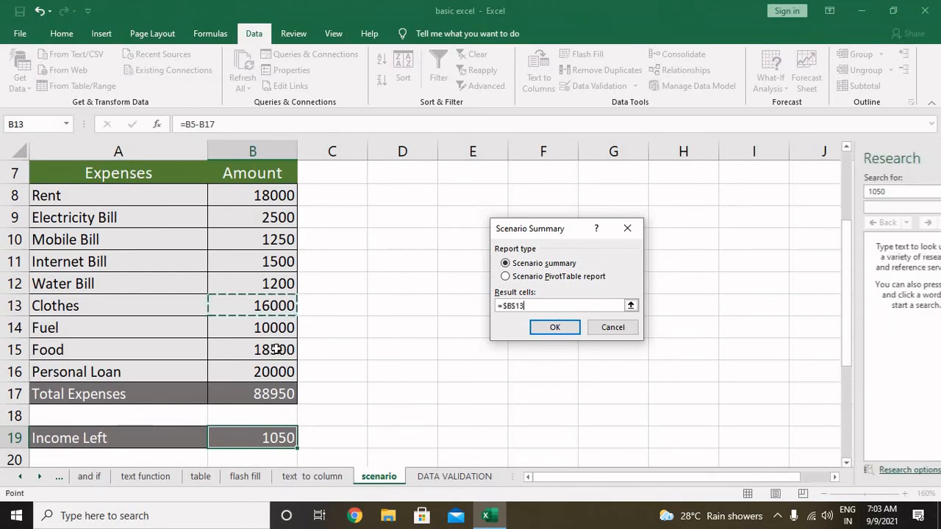
left_click(276, 349, "ctrl")
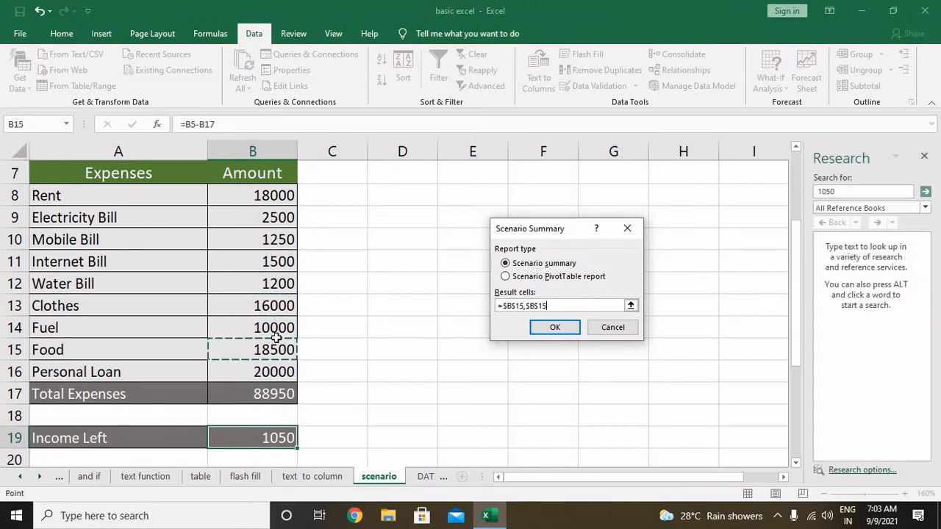
left_click(276, 300, "ctrl")
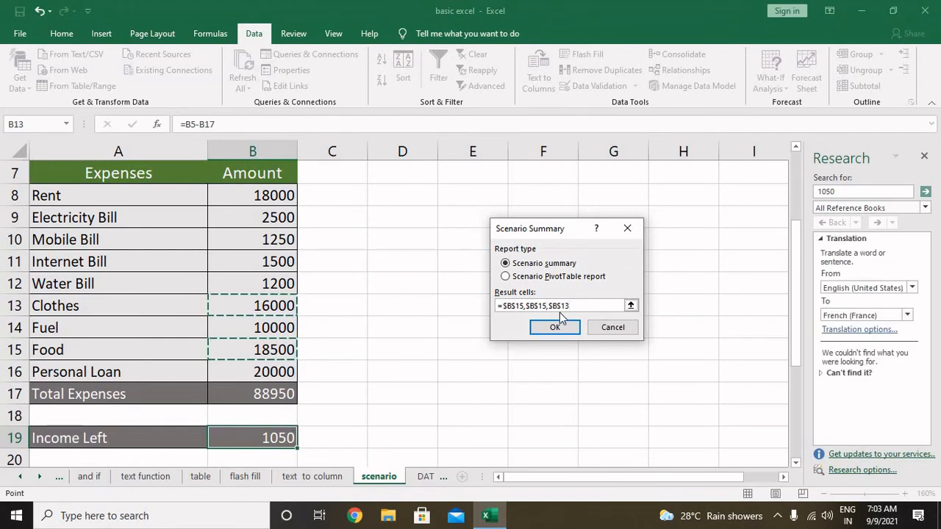
left_click_drag(578, 306, 503, 307)
key("BackSpace")
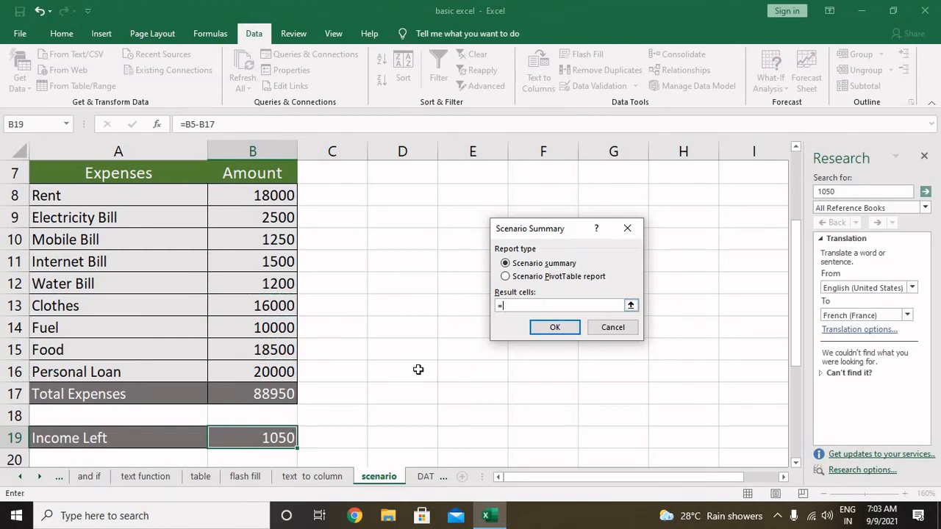
Step: Create the scenario summary report with the clothes, food and income left amounts (B13, B15, B19) as result cells
left_click(277, 313)
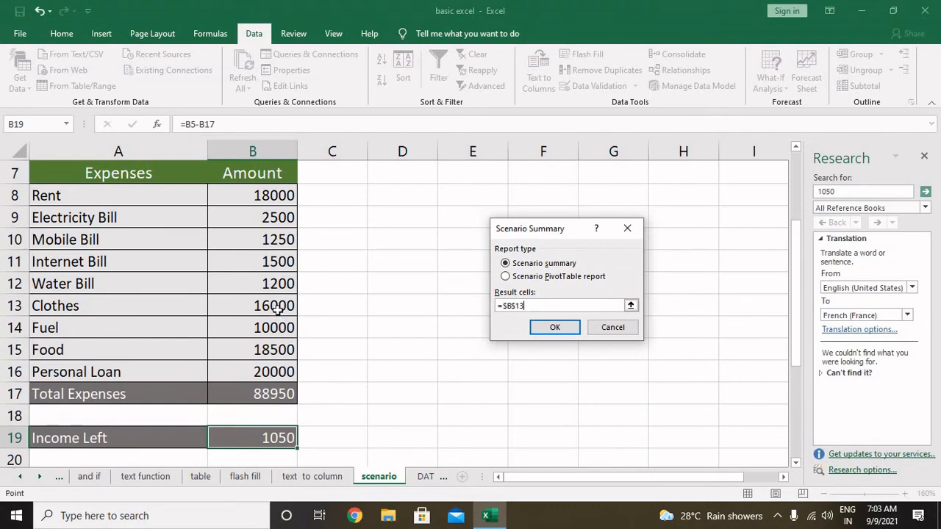
left_click(282, 350, "ctrl")
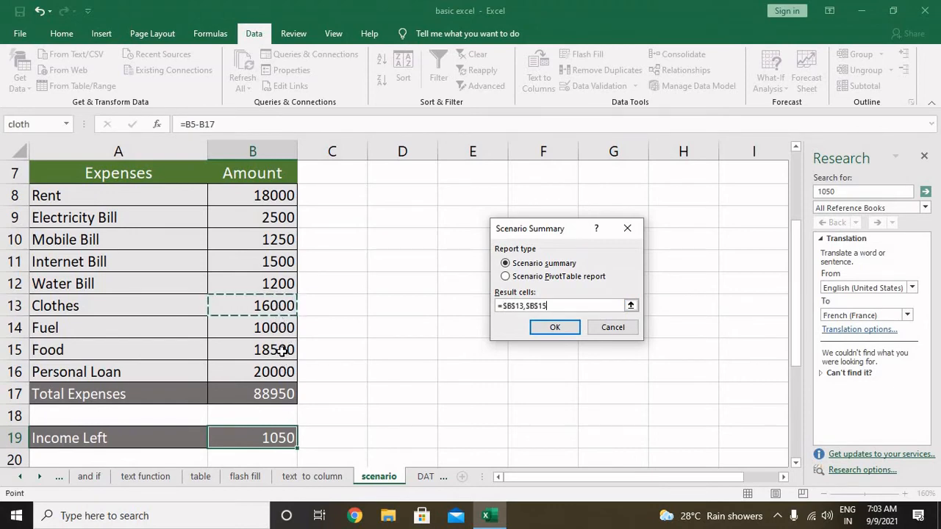
left_click(272, 438, "ctrl")
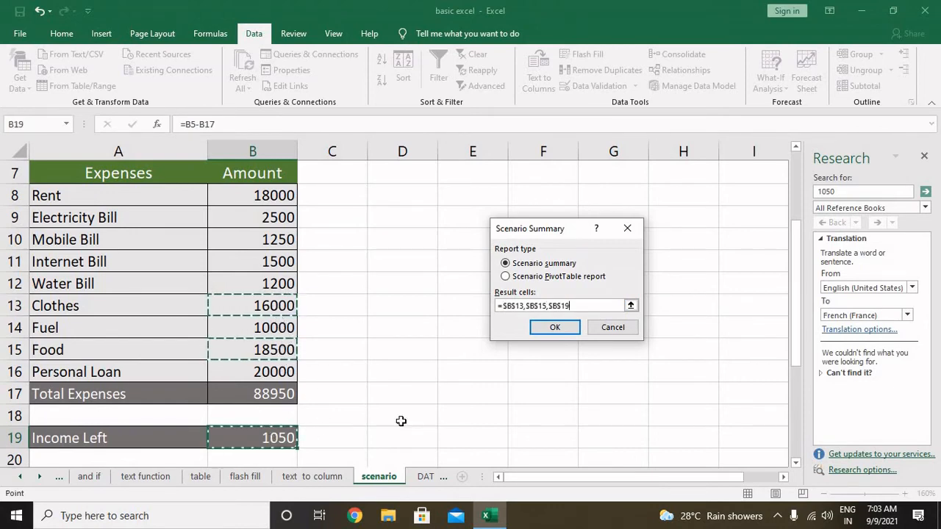
left_click(564, 329)
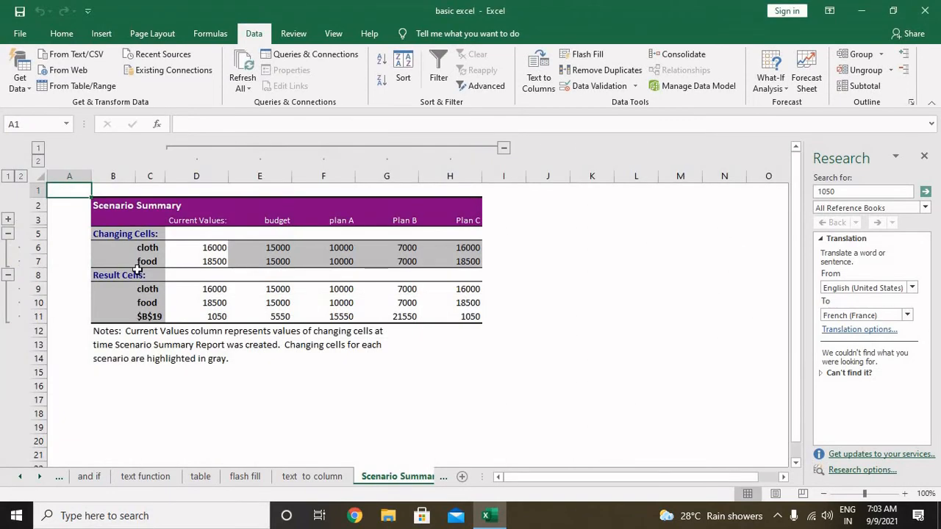
Step: Examine the changing cells of the summary report, comparing cloth and food across the current values and all scenarios
left_click_drag(206, 250, 263, 258)
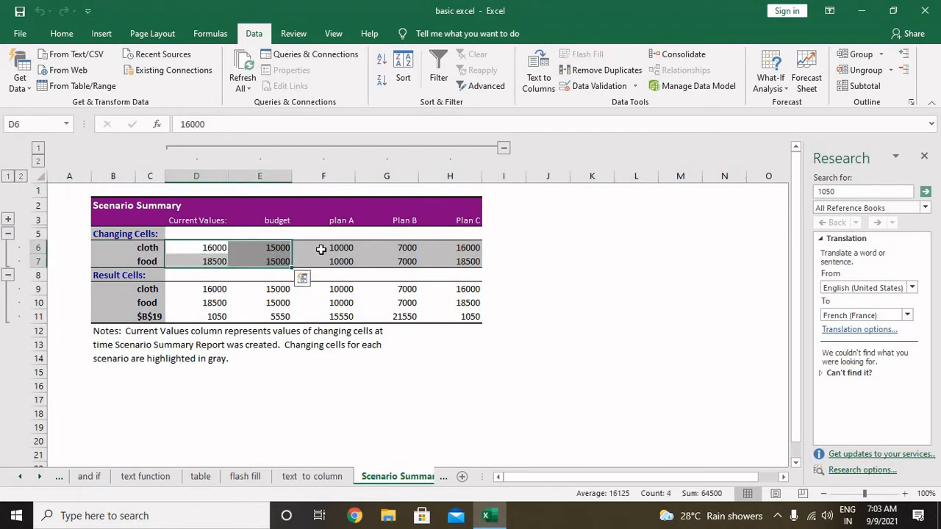
left_click_drag(336, 247, 449, 249)
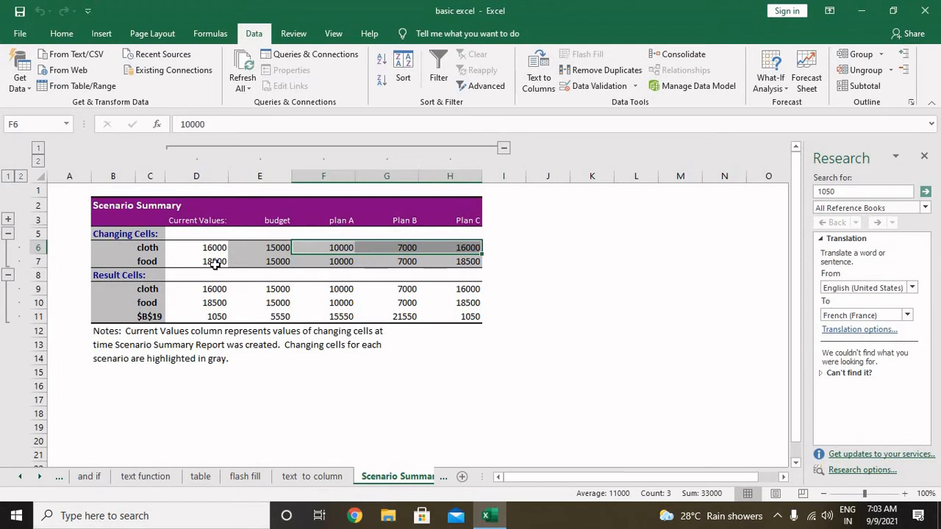
left_click_drag(217, 263, 279, 263)
left_click_drag(349, 265, 434, 267)
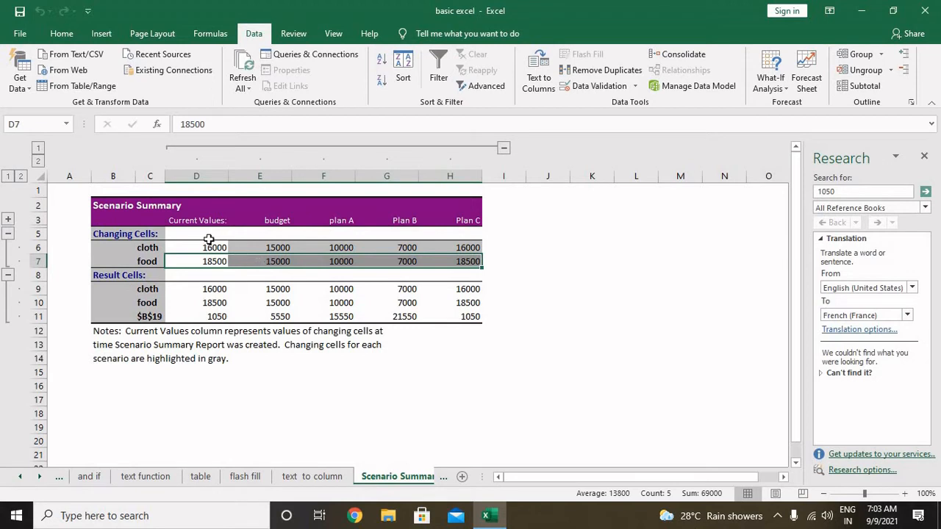
left_click(281, 262)
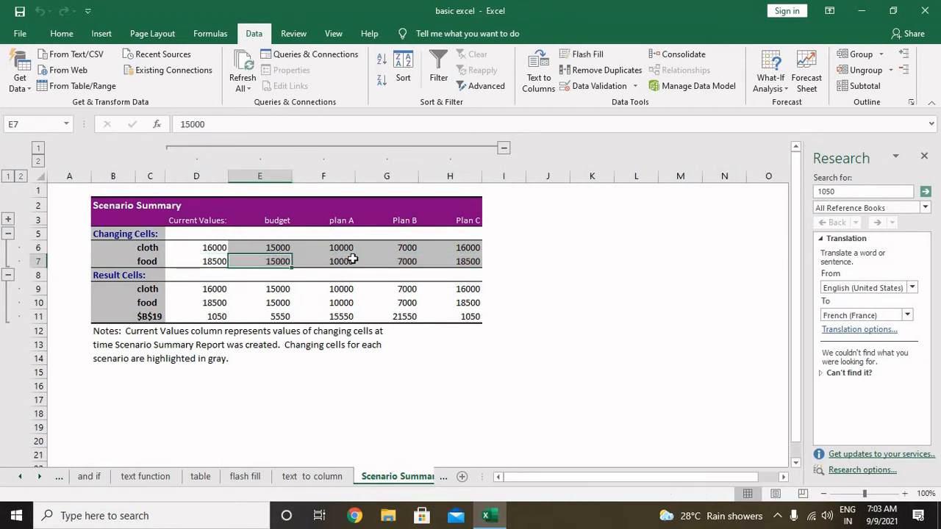
left_click(352, 261)
left_click(406, 262)
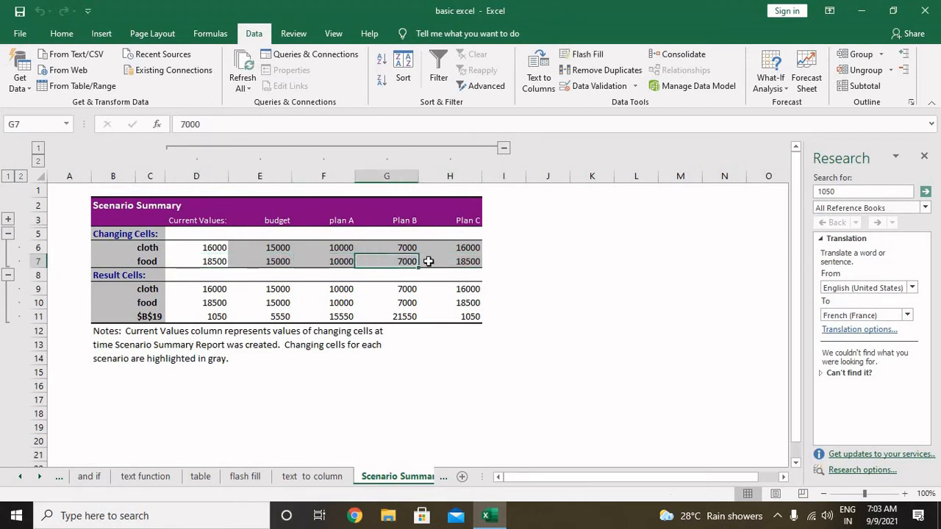
left_click(487, 262)
left_click_drag(470, 248, 456, 262)
left_click_drag(197, 251, 196, 258)
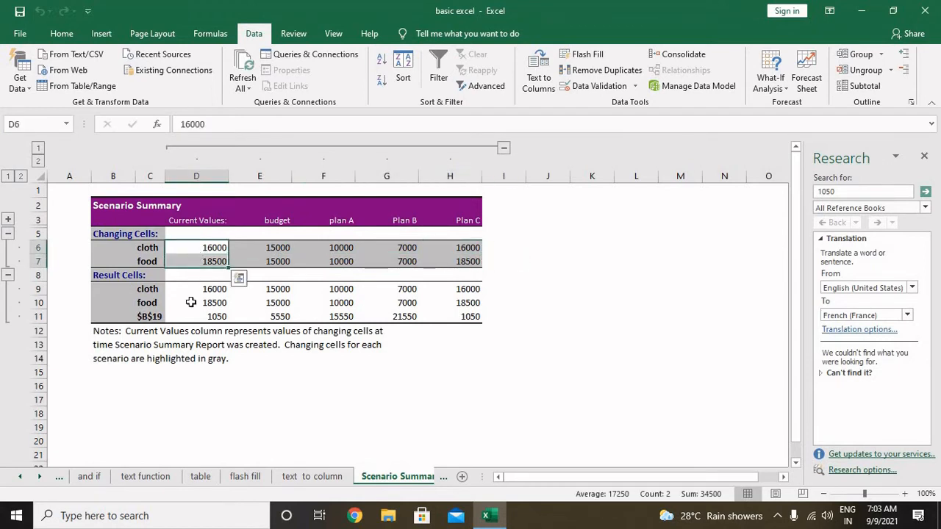
Step: Examine the result cells of the summary report, comparing cloth, food and income left (B19) for each scenario
left_click(152, 298)
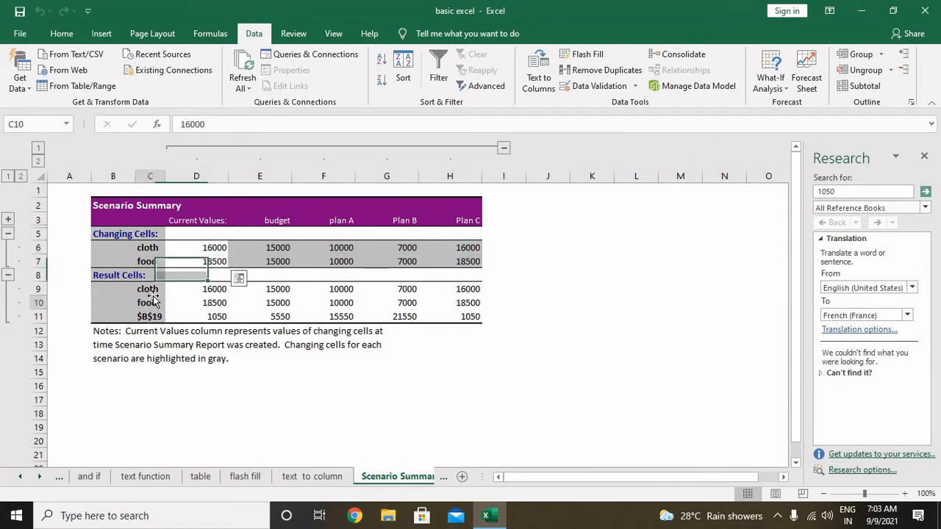
left_click(197, 291)
left_click(269, 290)
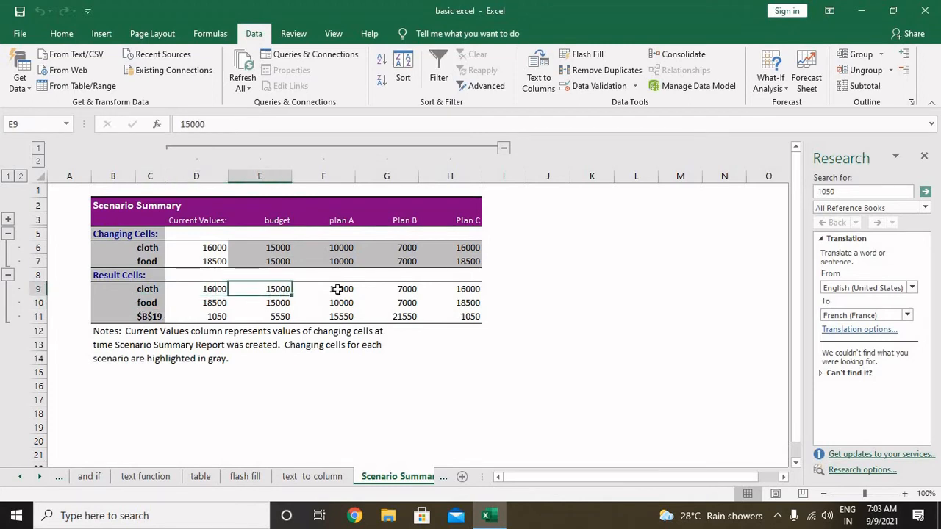
left_click_drag(197, 292, 470, 297)
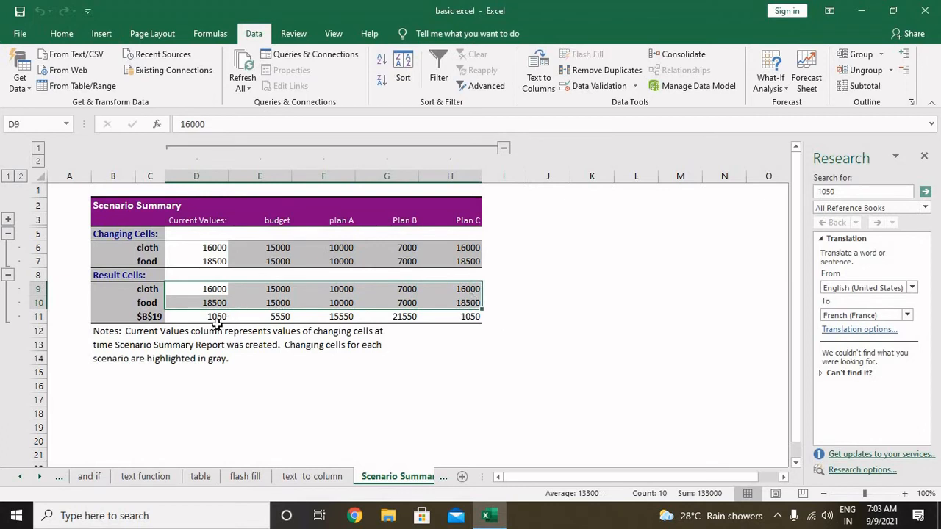
left_click(203, 325)
left_click(205, 318)
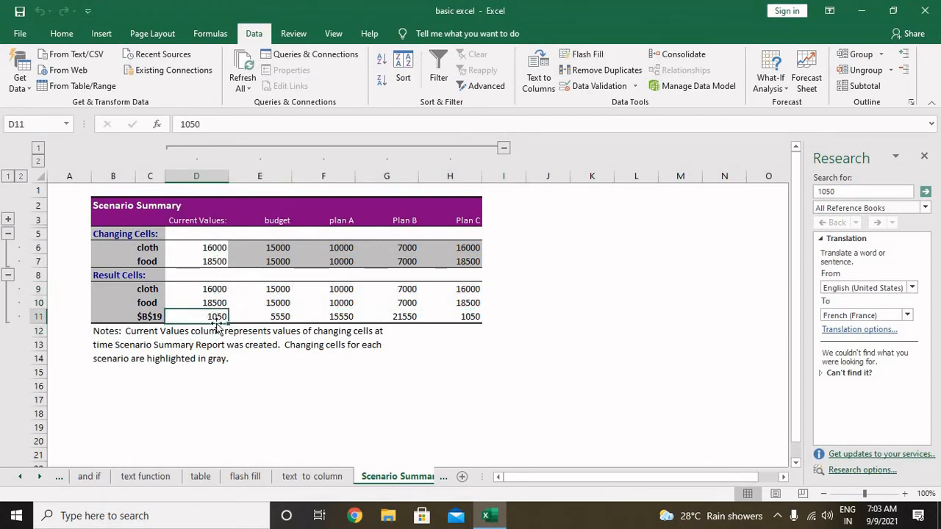
left_click(262, 320)
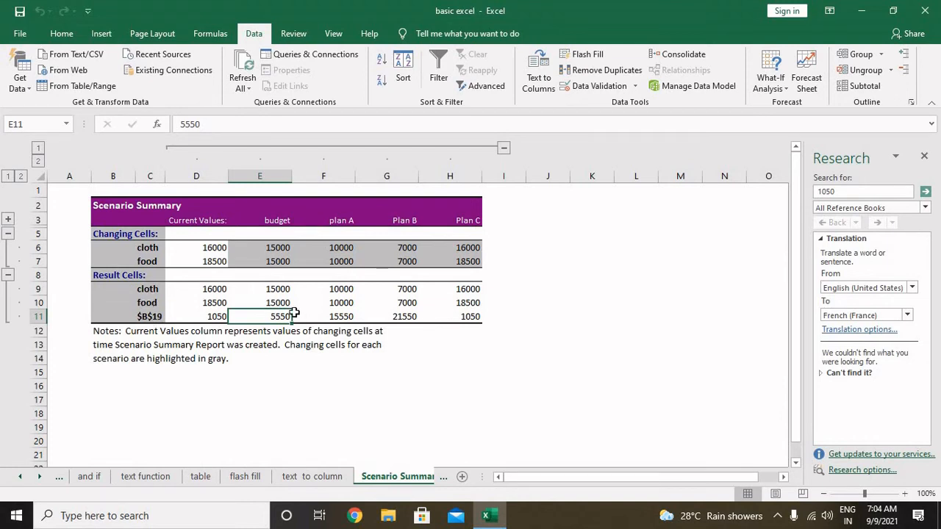
left_click(333, 316)
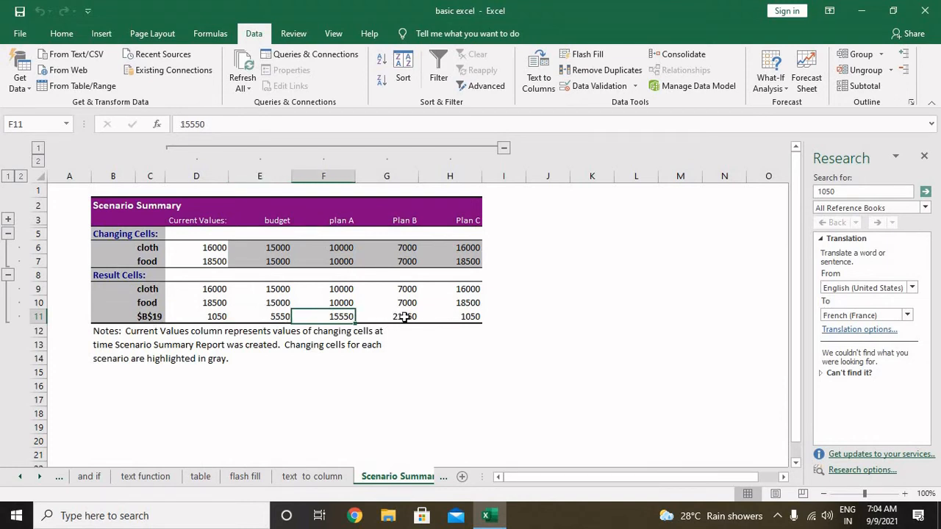
left_click(405, 317)
left_click(282, 317)
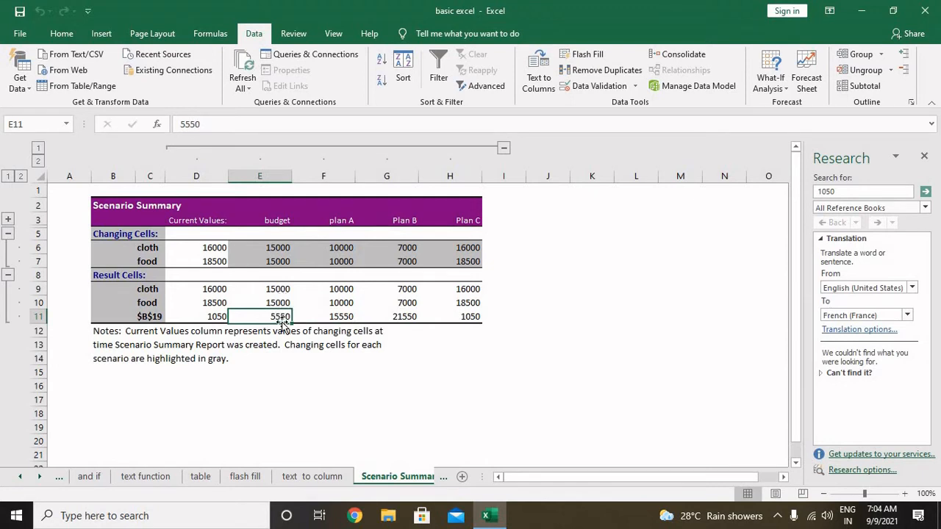
left_click(331, 316)
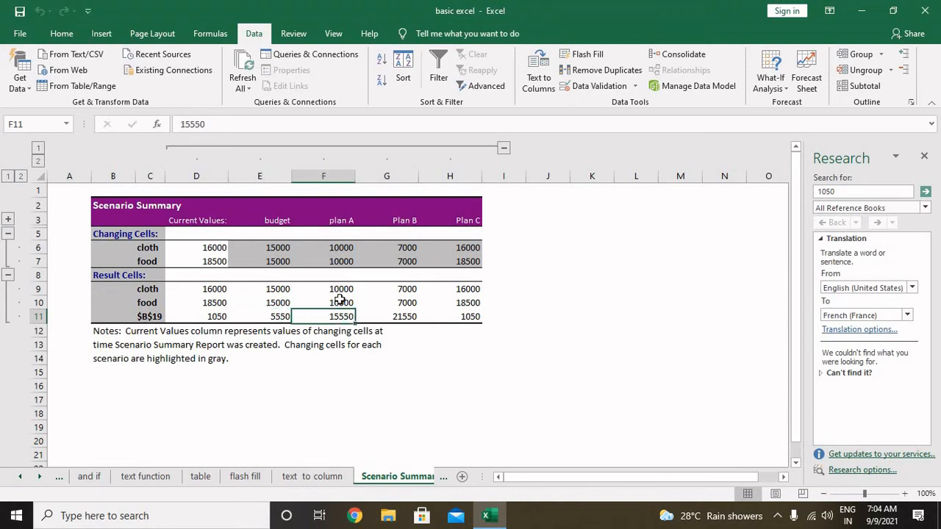
left_click(410, 322)
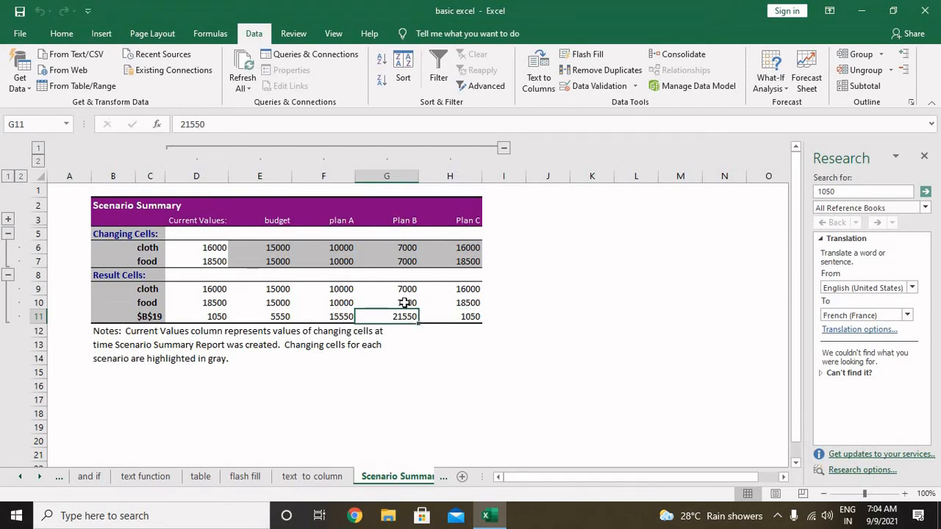
left_click(465, 317)
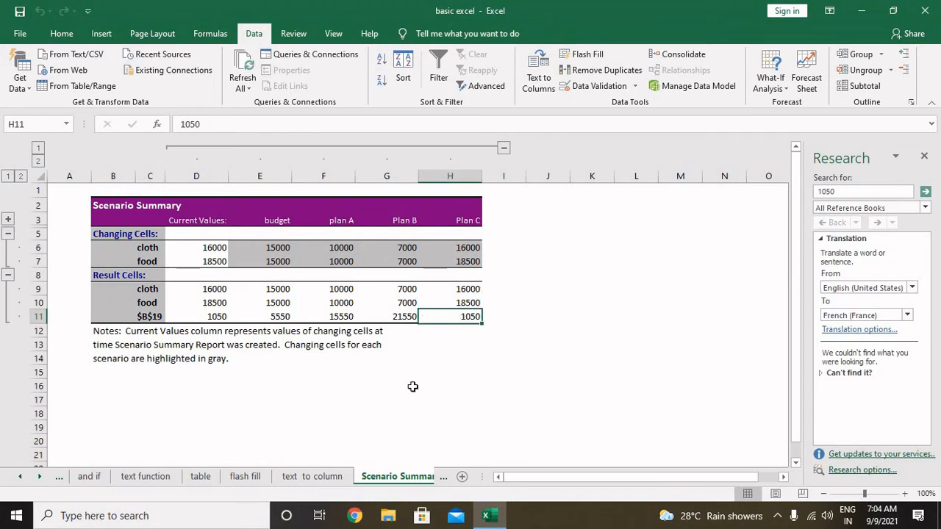
Step: Return to the scenario sheet and generate another scenario summary with result cells B13, B15 and B19
left_click(423, 483)
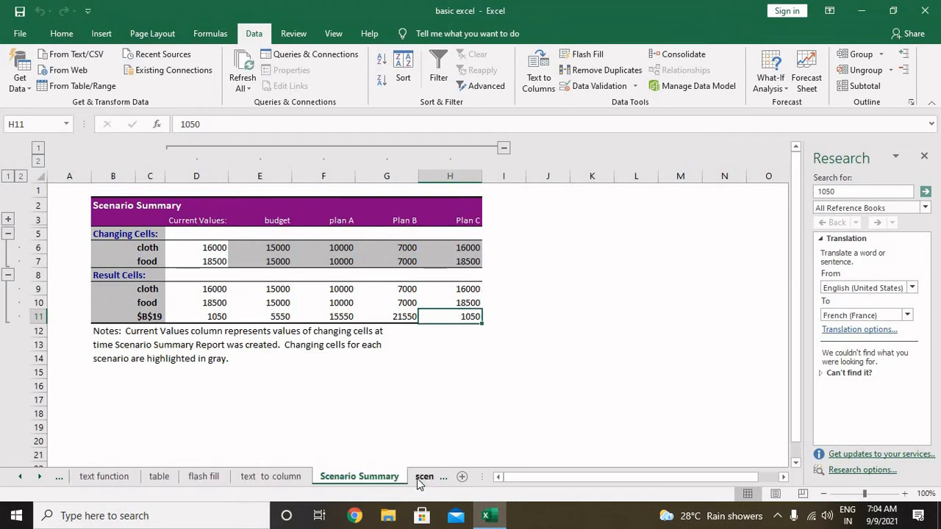
left_click(415, 479)
left_click(397, 476)
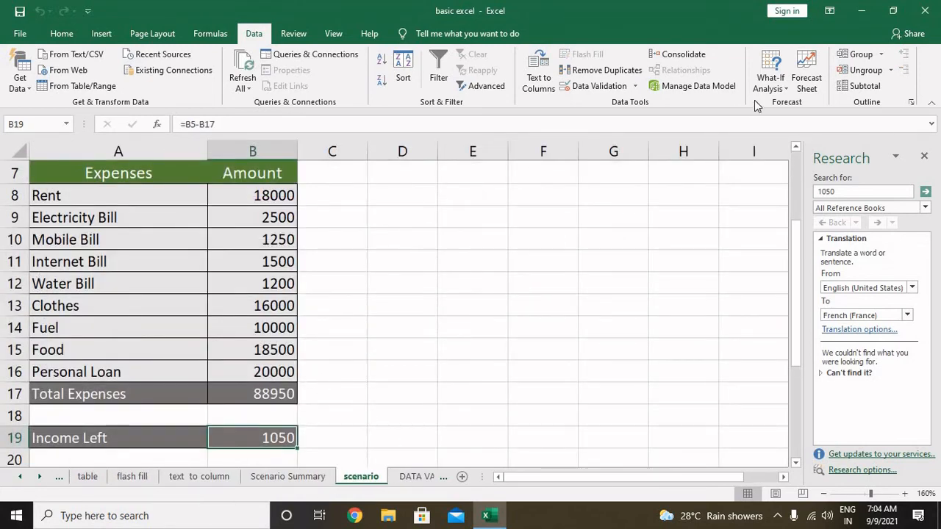
left_click(771, 83)
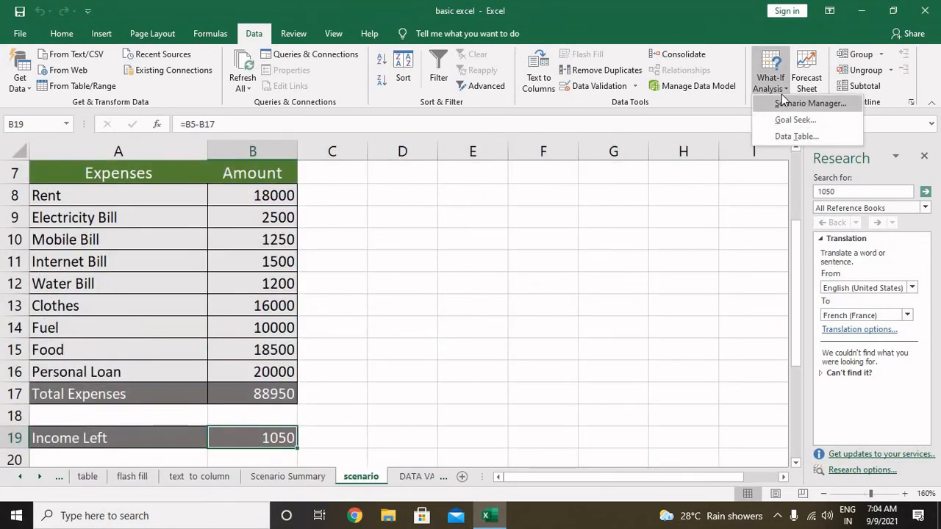
left_click(783, 103)
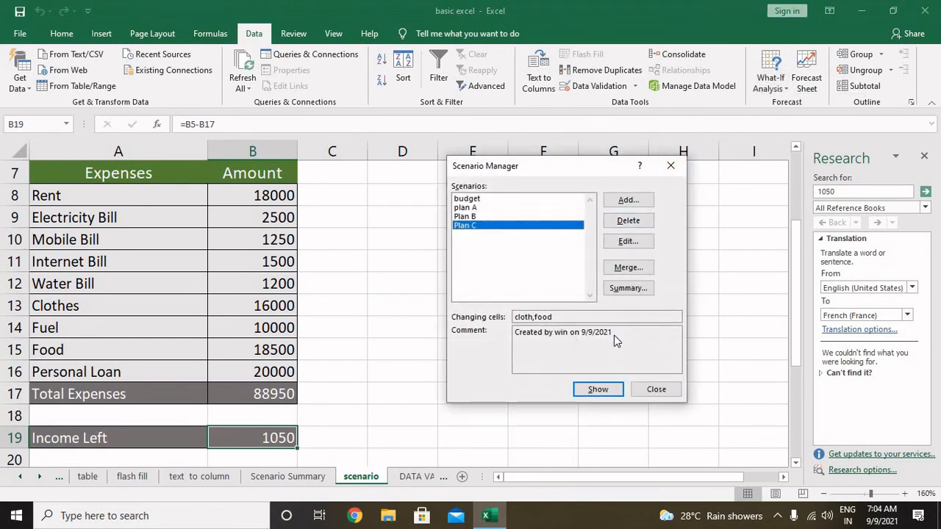
left_click(635, 286)
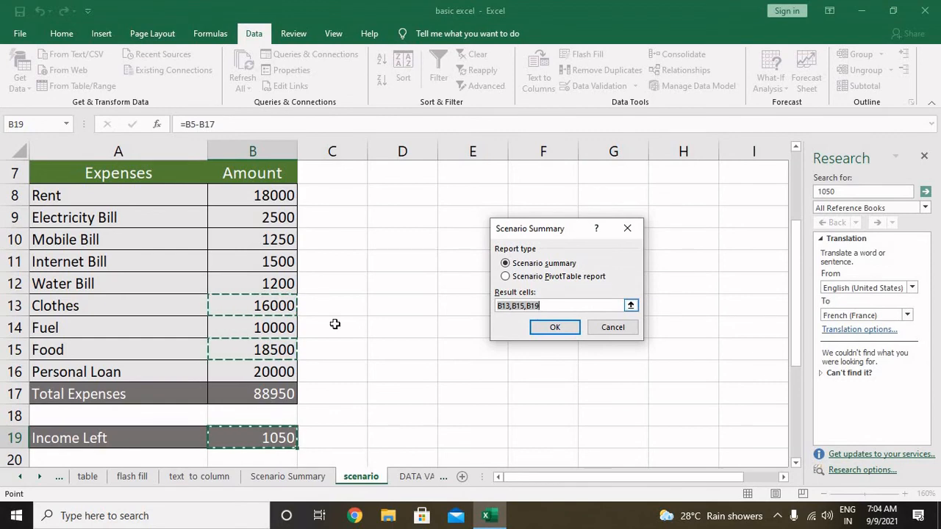
left_click(564, 325)
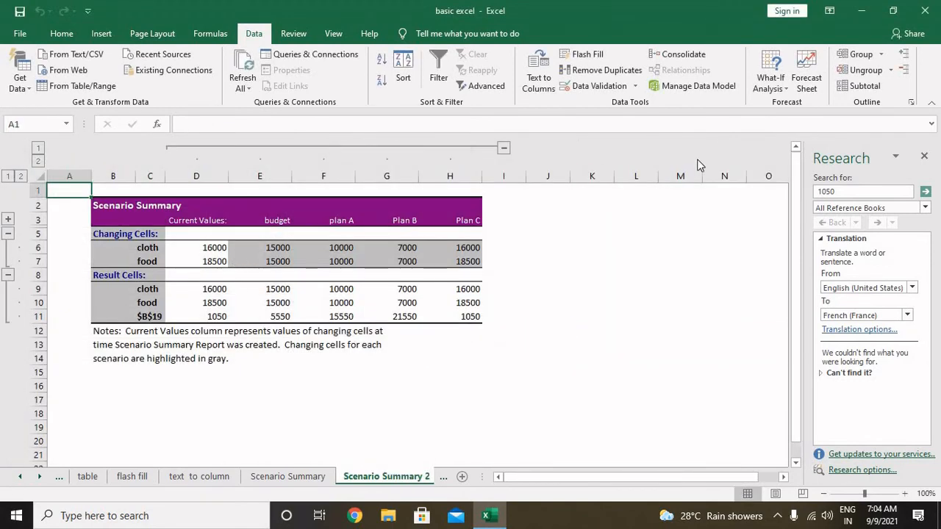
Step: Delete the Scenario Summary 2 sheet from the workbook
right_click(394, 478)
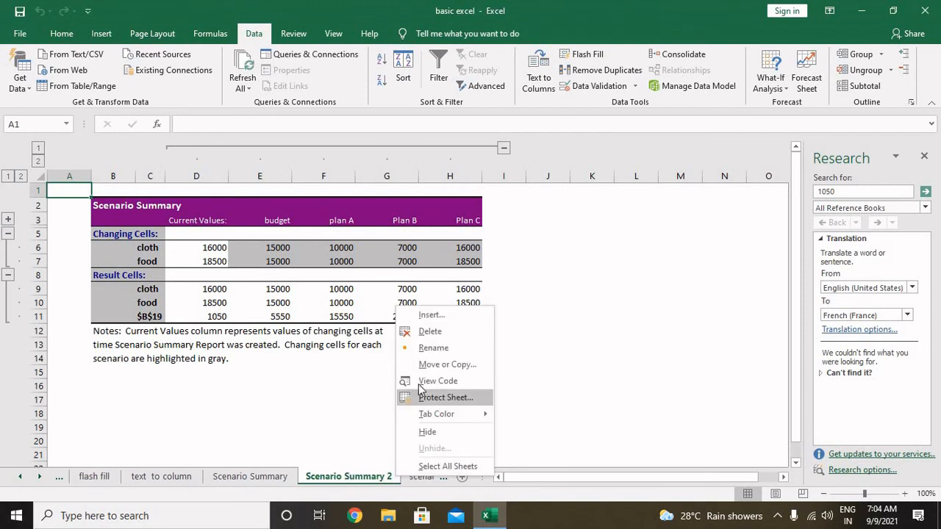
left_click(440, 331)
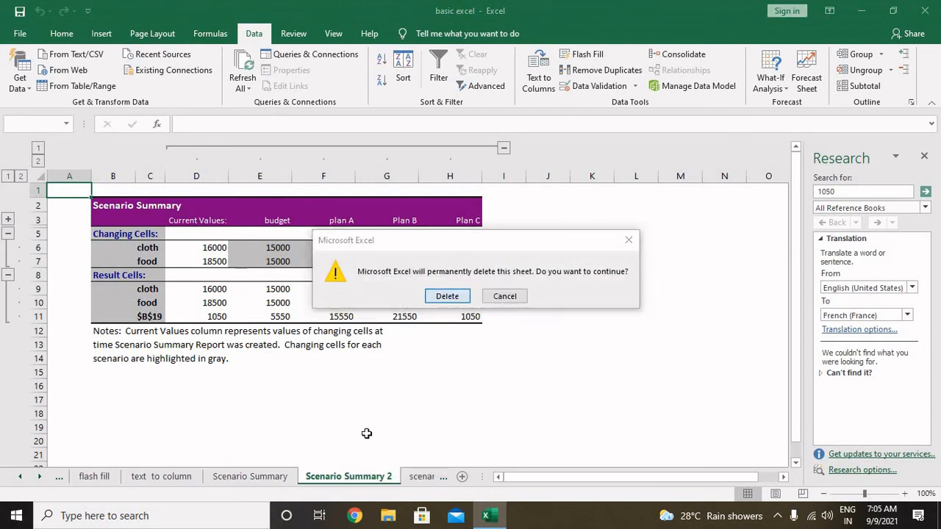
key("Return")
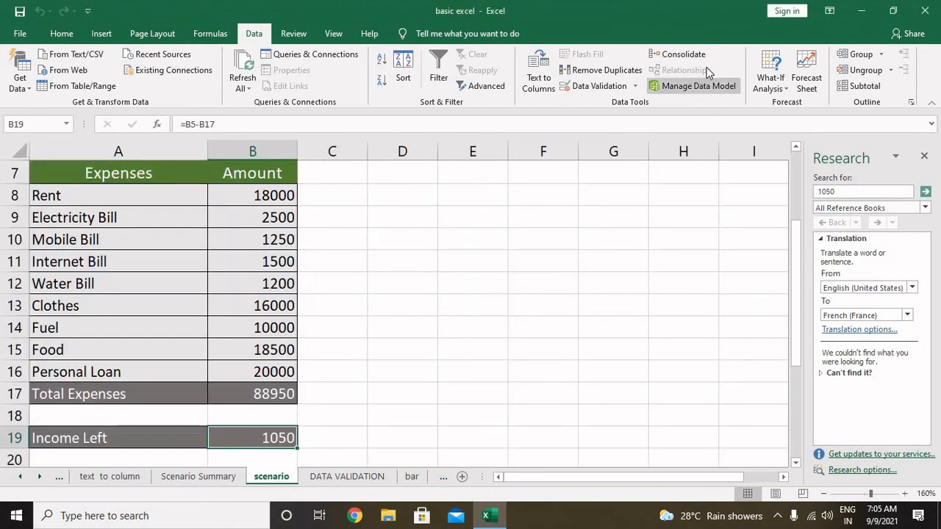
Step: Generate a Scenario PivotTable report from the scenario sheet with result cells B13, B15 and B19
left_click(771, 81)
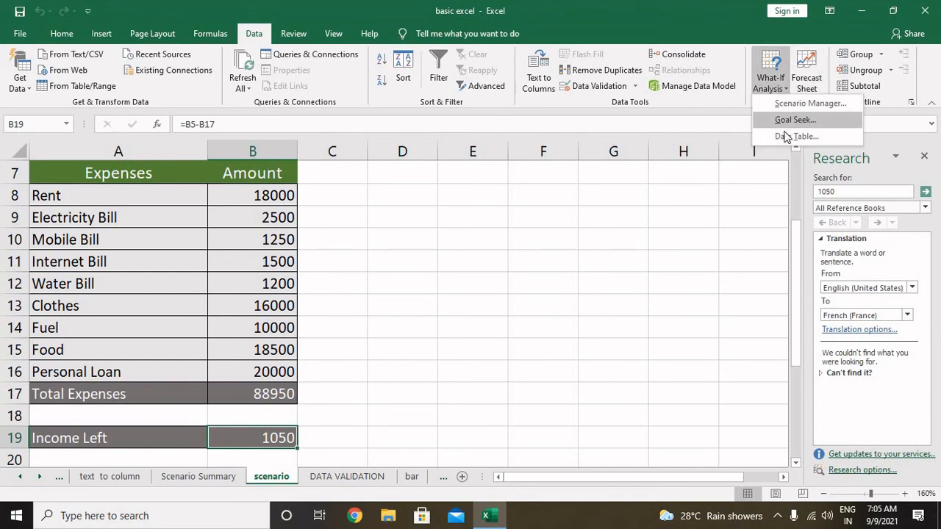
left_click(787, 110)
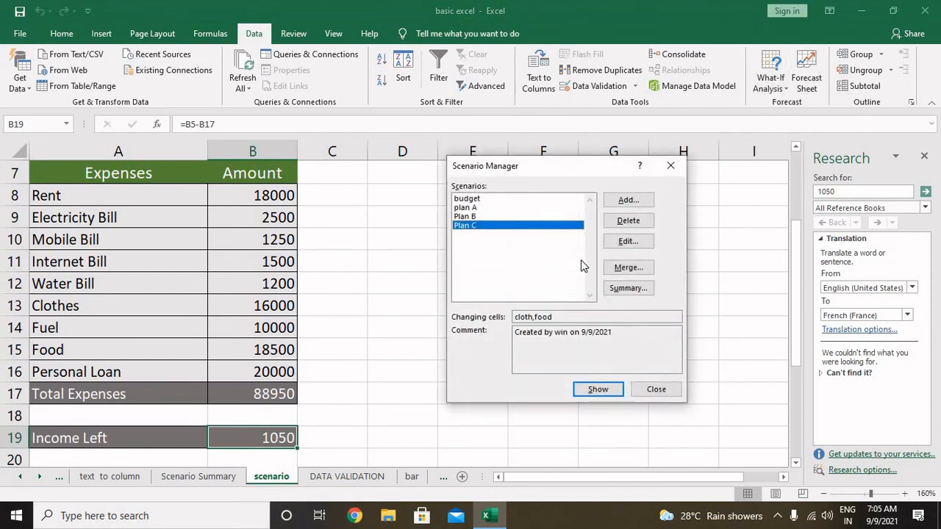
left_click(625, 284)
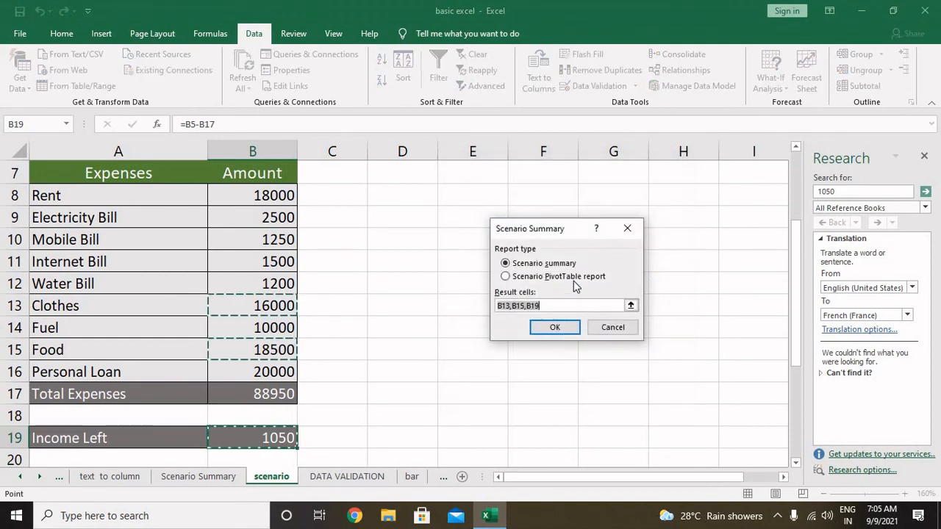
left_click(557, 278)
left_click(556, 328)
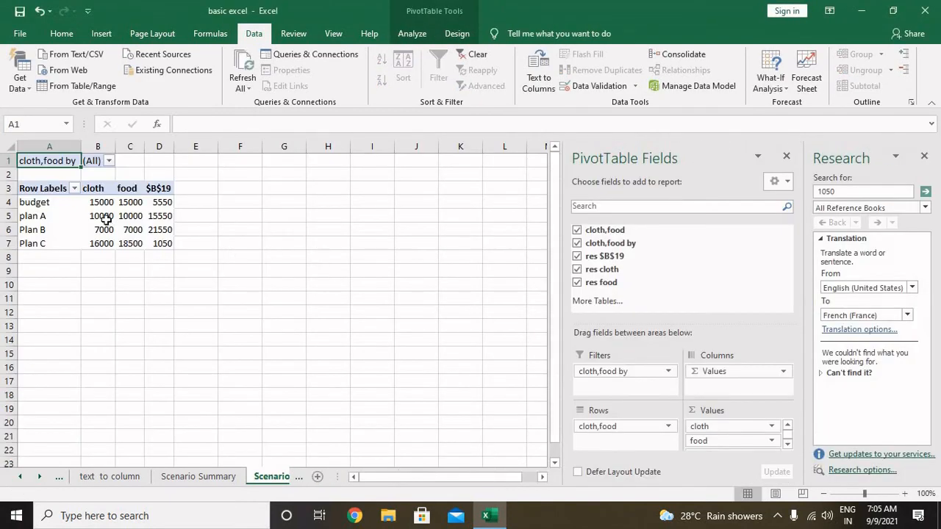
Step: Examine the pivot table's scenario rows and their cloth, food and B19 values
left_click(57, 203)
left_click(54, 218)
left_click(54, 229)
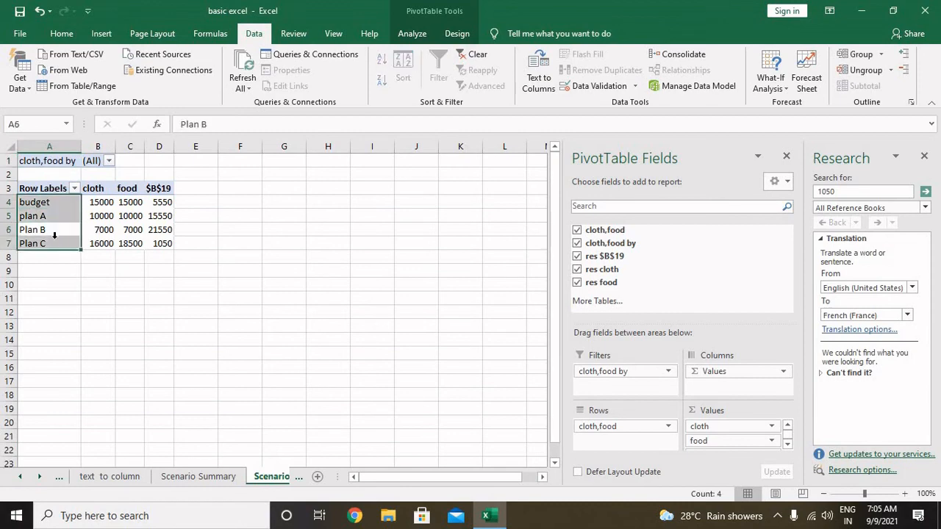
left_click(105, 245)
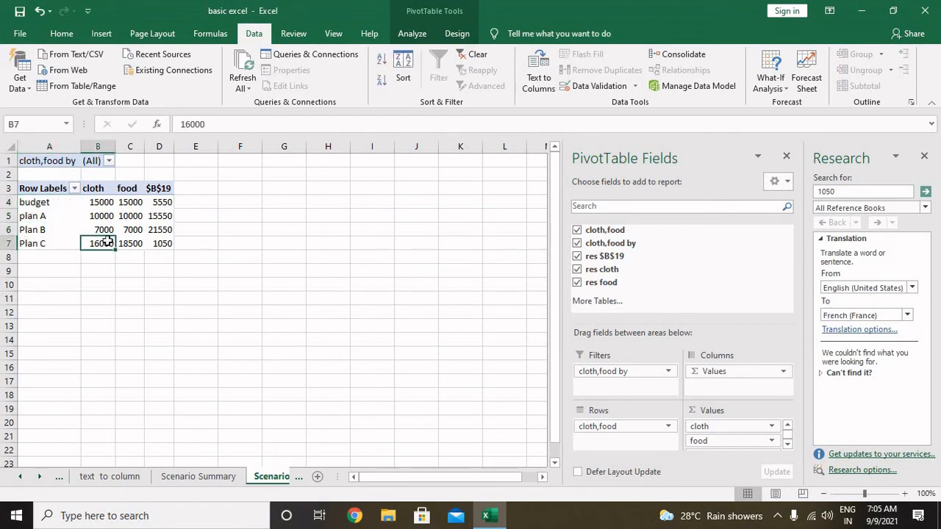
left_click_drag(103, 202, 163, 247)
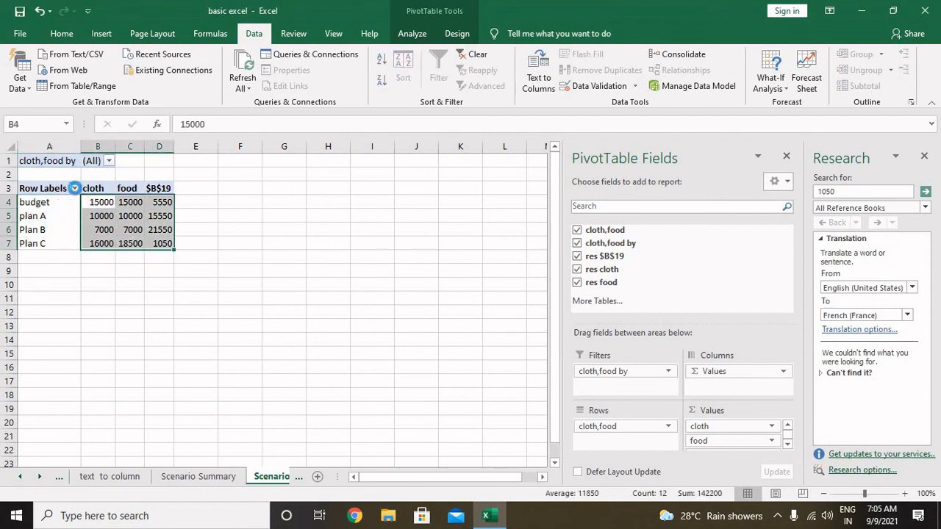
Step: Filter the pivot table's row labels to show only the budget scenario
left_click(74, 189)
left_click(41, 321)
left_click(41, 334)
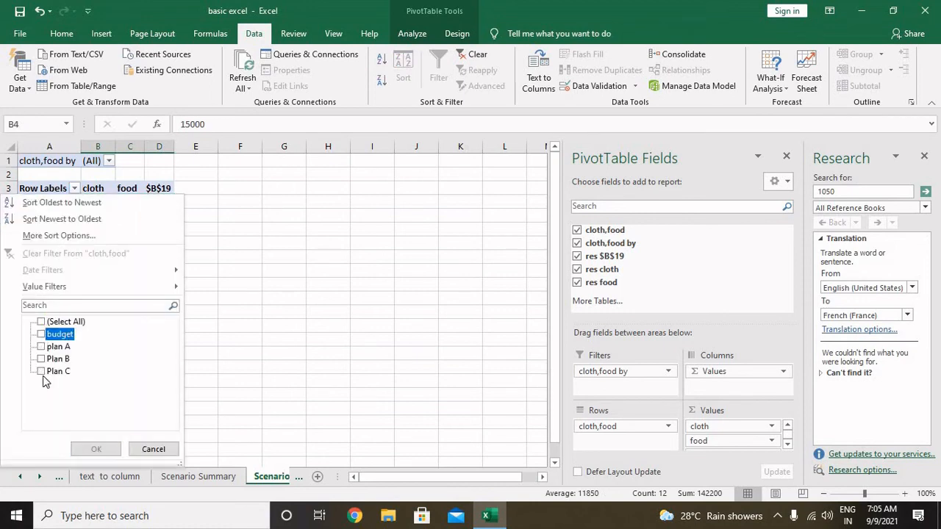
left_click(96, 449)
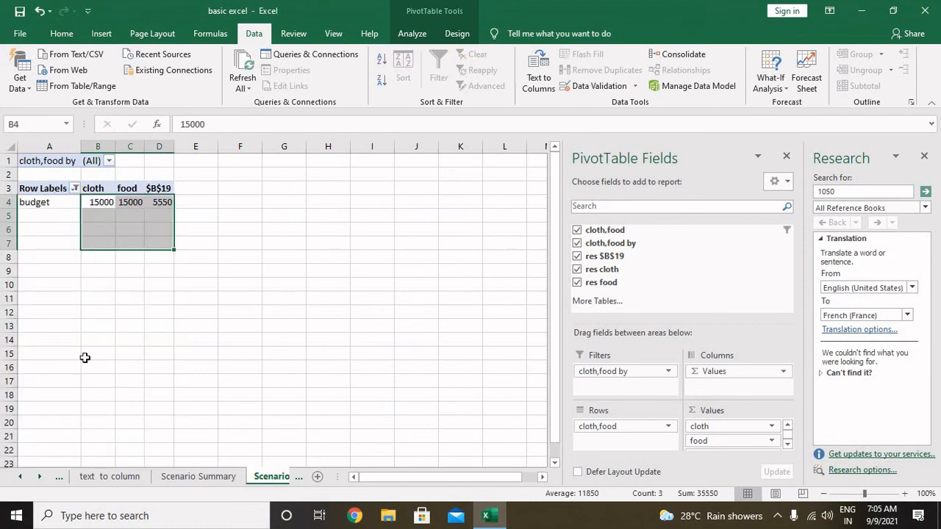
Step: Reselect all scenarios in the row label filter of the pivot table
left_click(74, 188)
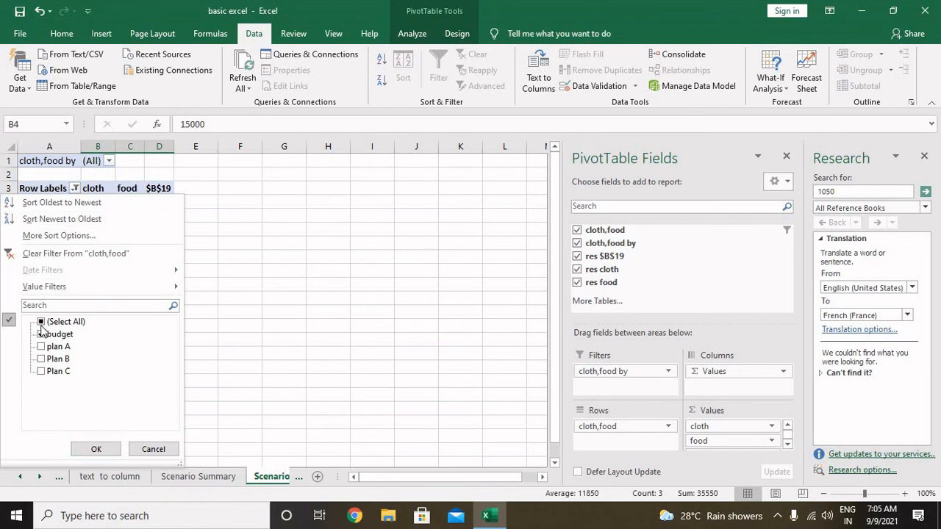
left_click(41, 321)
left_click(107, 453)
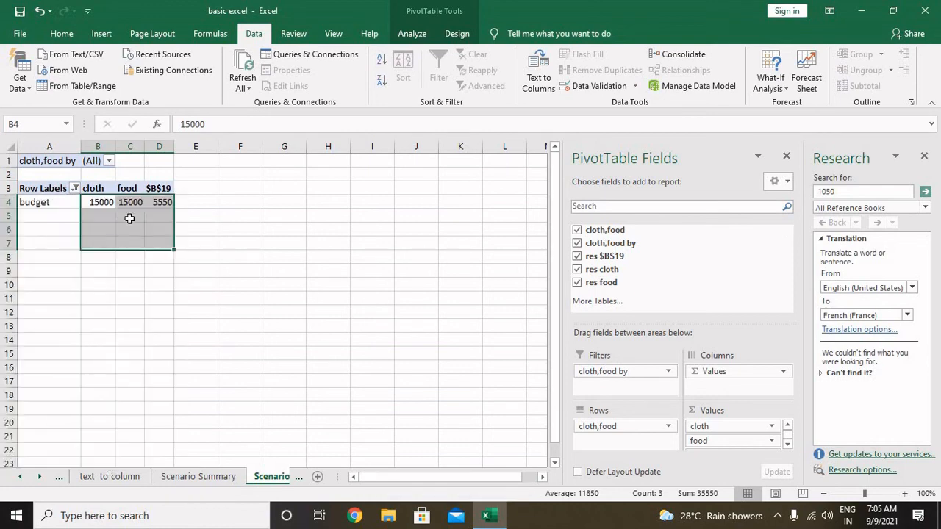
Step: Set the pivot table's "cloth,food by" report filter to win, with multiple item selection enabled
left_click(108, 160)
left_click(23, 311)
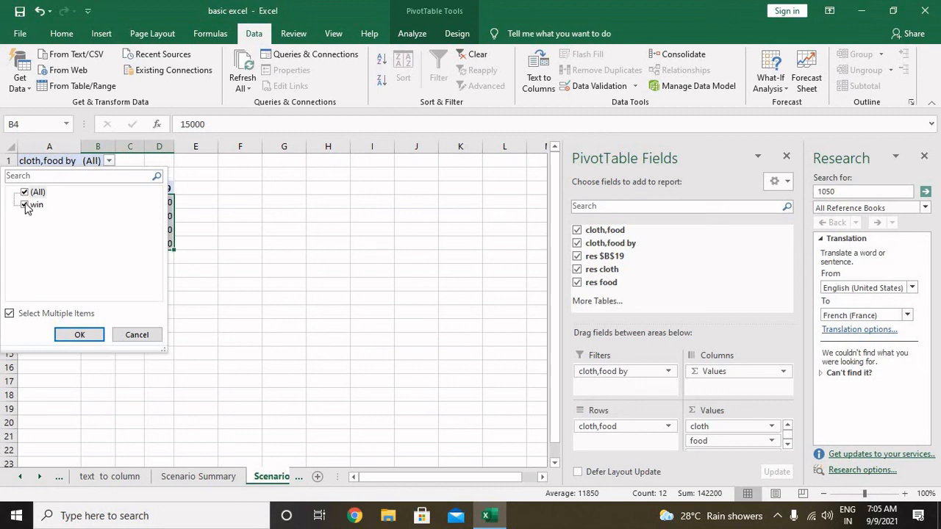
left_click(77, 335)
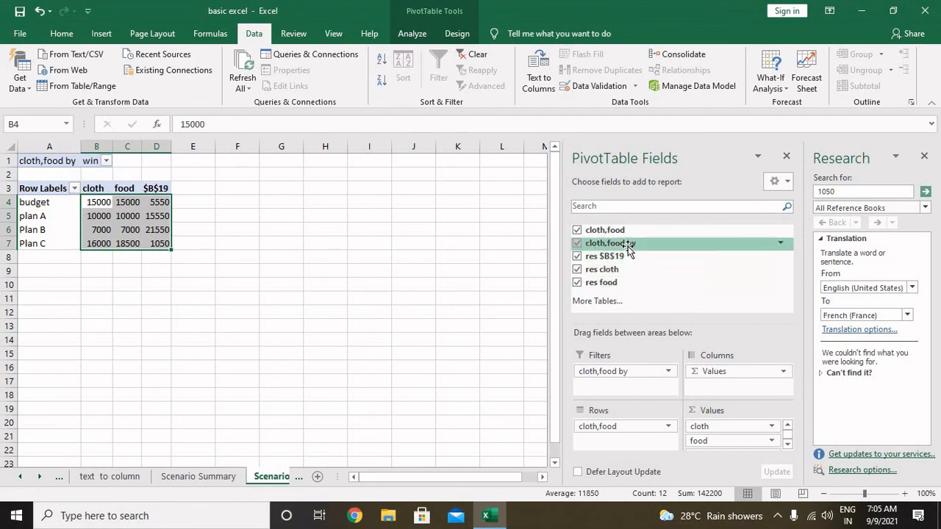
Step: View the placement options of the "cloth,food by" filter field and move the selection outside the pivot table
left_click(668, 372)
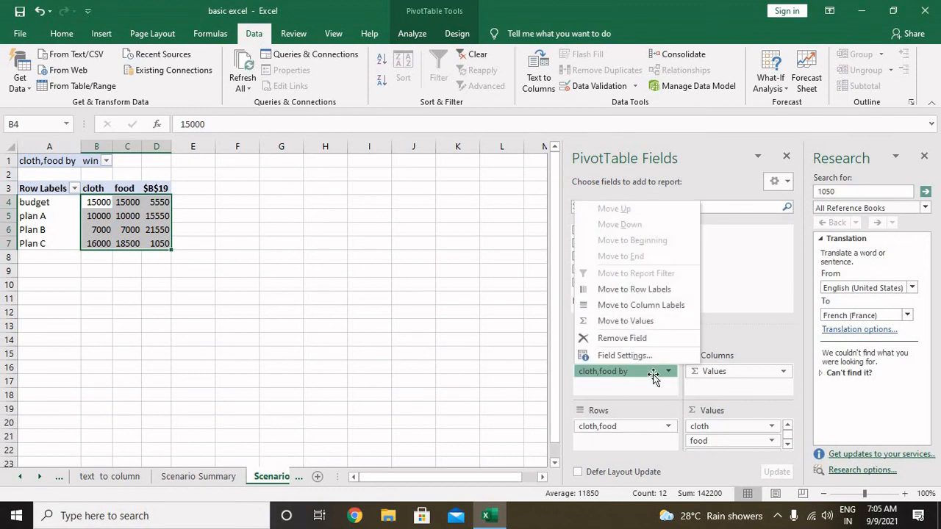
left_click(667, 374)
left_click(667, 375)
left_click(408, 385)
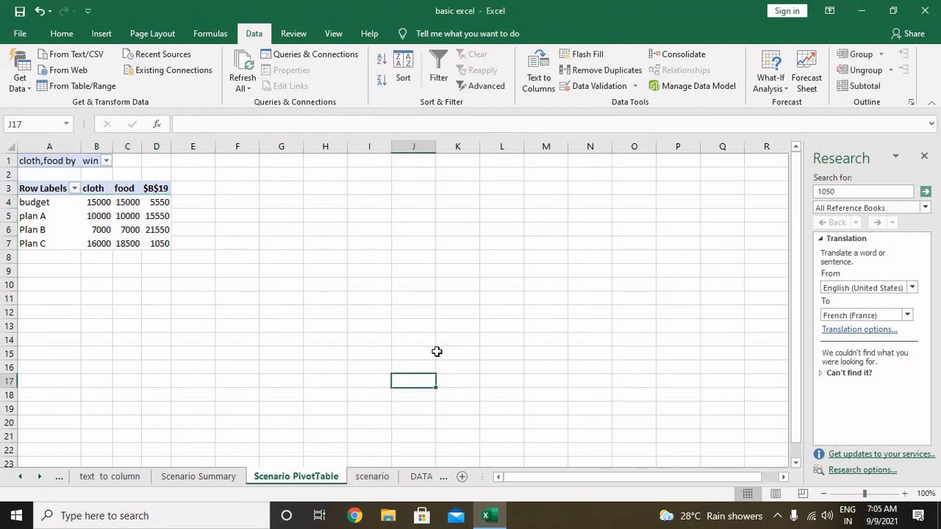